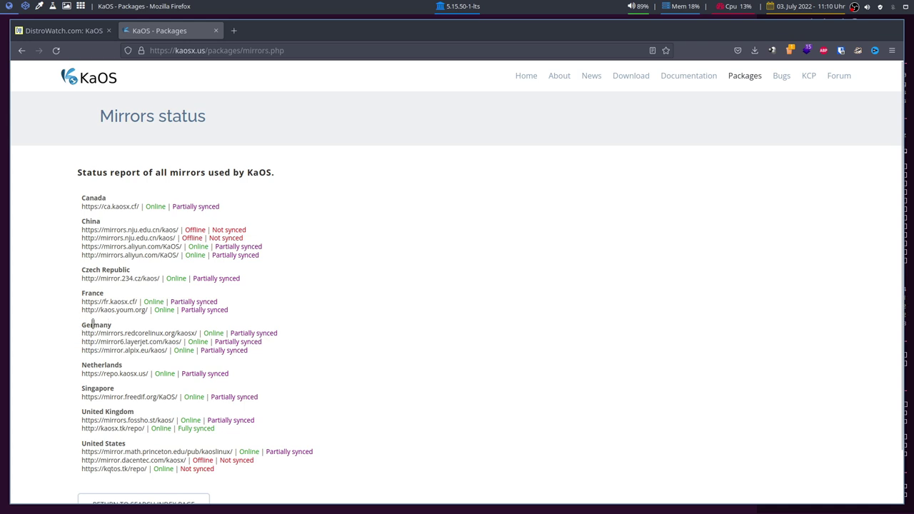
- Examine the online and sync status of the German mirrors on the KaOS mirrors status page
left_click(107, 353)
left_click_drag(203, 350, 249, 359)
left_click(263, 355)
double_click(219, 349)
left_click(272, 358)
scroll(460, 341, "down", 2)
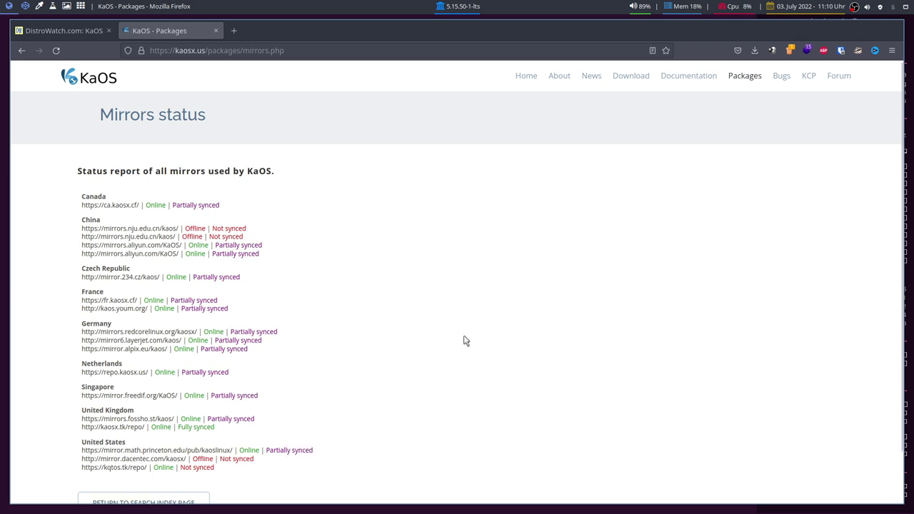
scroll(460, 342, "up", 2)
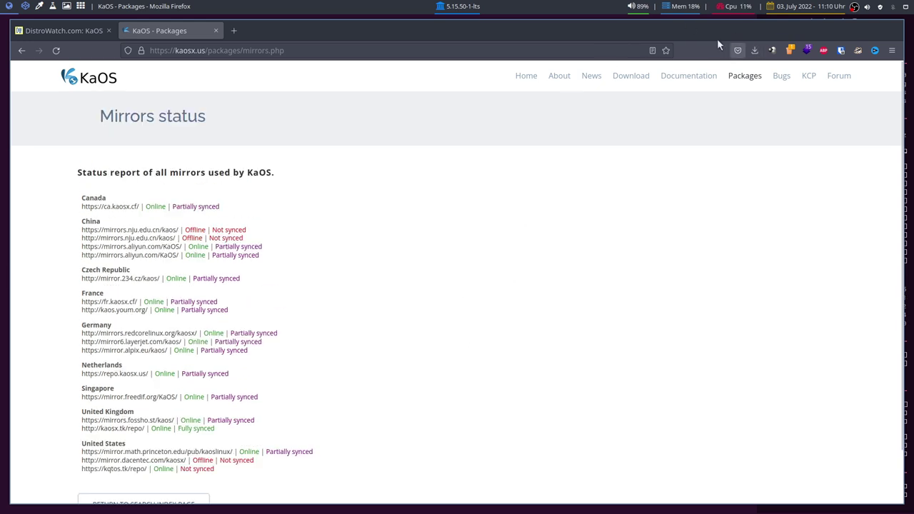
- Switch to VirtualBox and review the KaOS machine's general, motherboard, processor and display settings
left_click(25, 6)
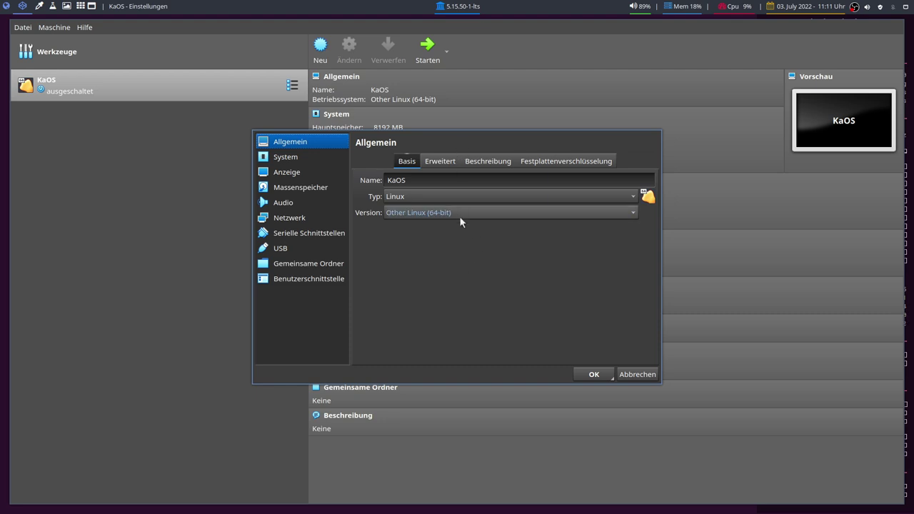
left_click(290, 158)
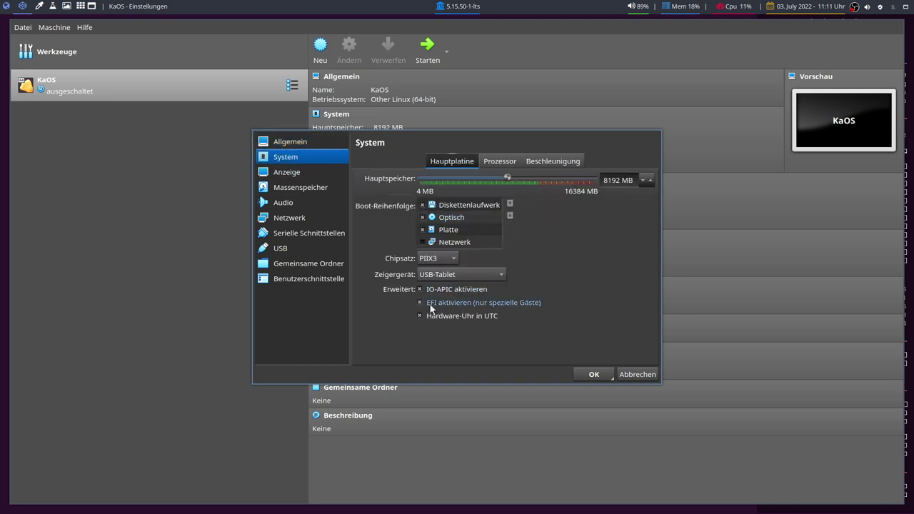
left_click(499, 162)
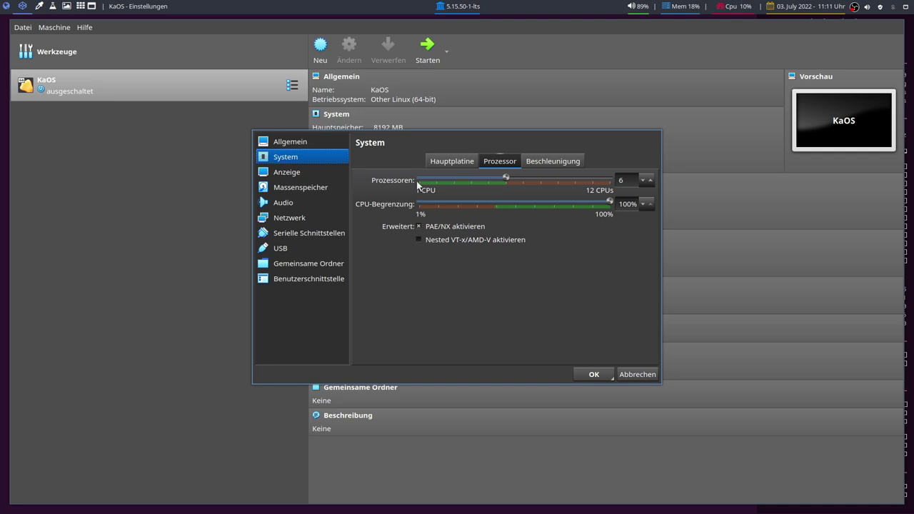
left_click(464, 162)
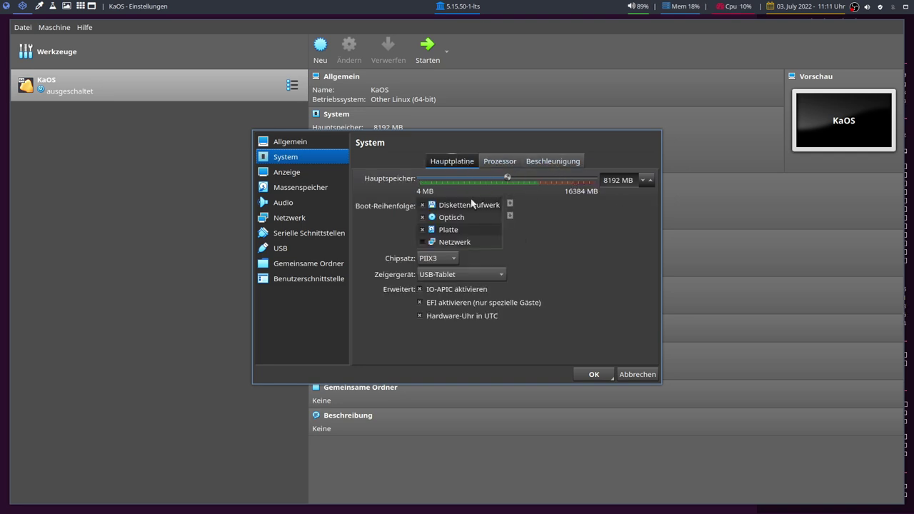
left_click(333, 172)
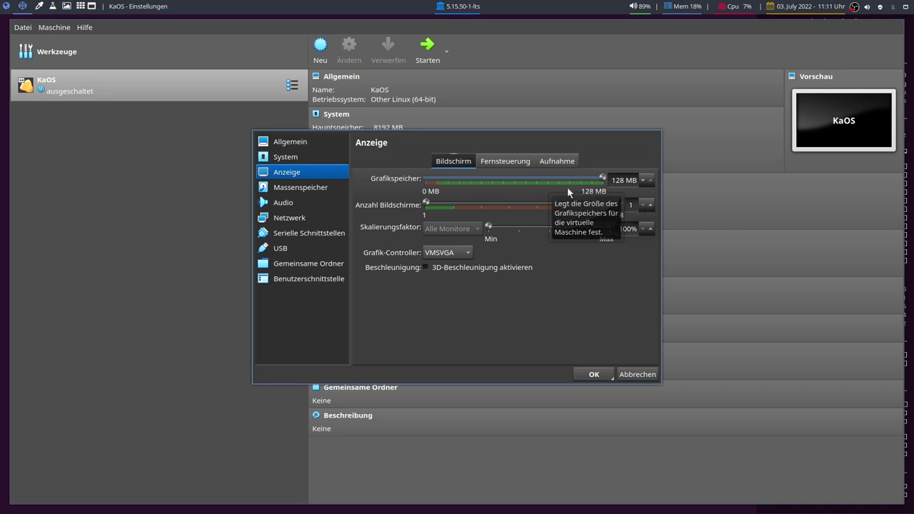
- Review the KaOS machine's attached disk and ISO, network, serial port and USB settings, and close the settings
left_click(311, 190)
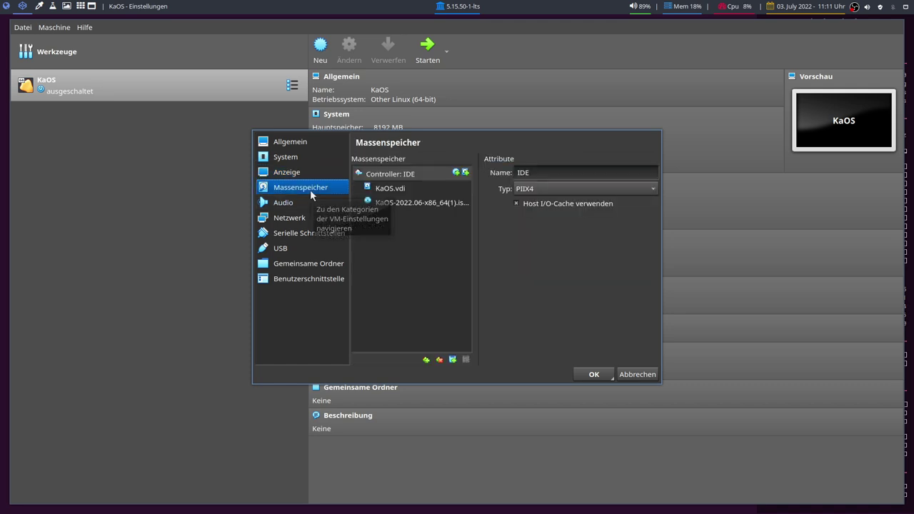
left_click(392, 190)
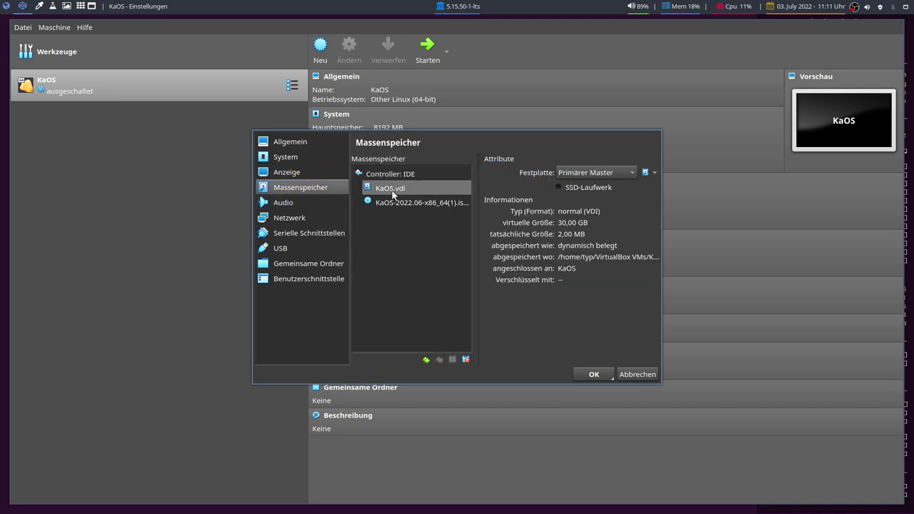
left_click(401, 207)
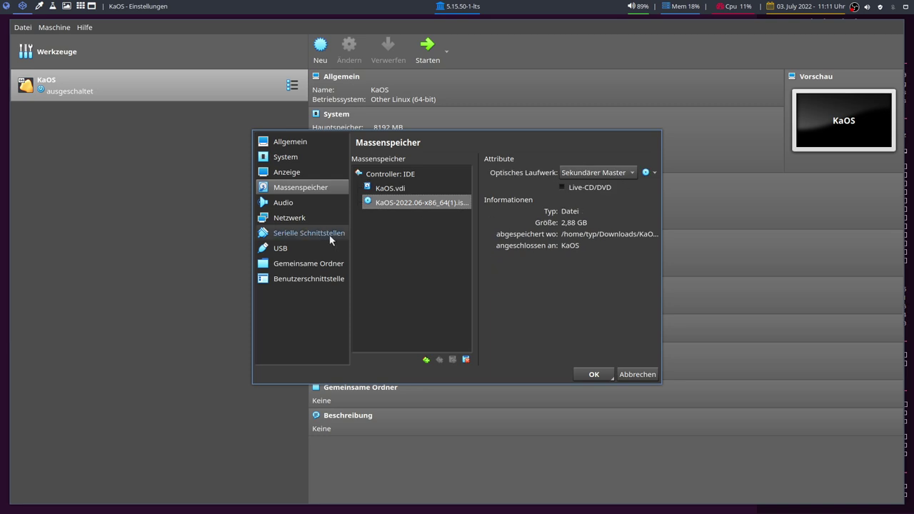
left_click(296, 218)
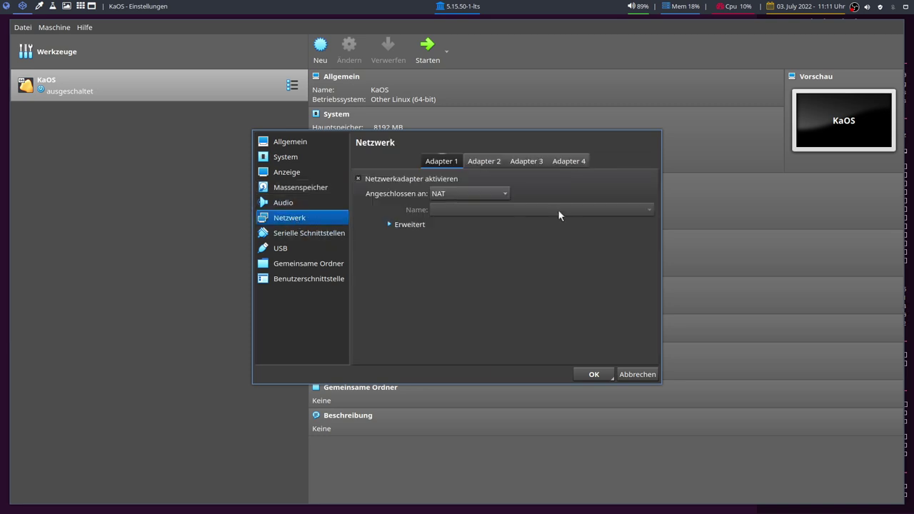
left_click(302, 233)
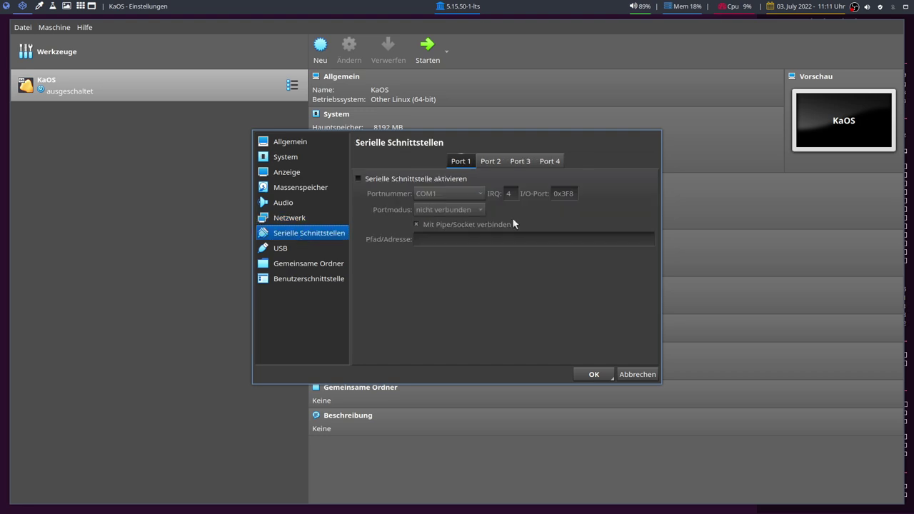
left_click(300, 250)
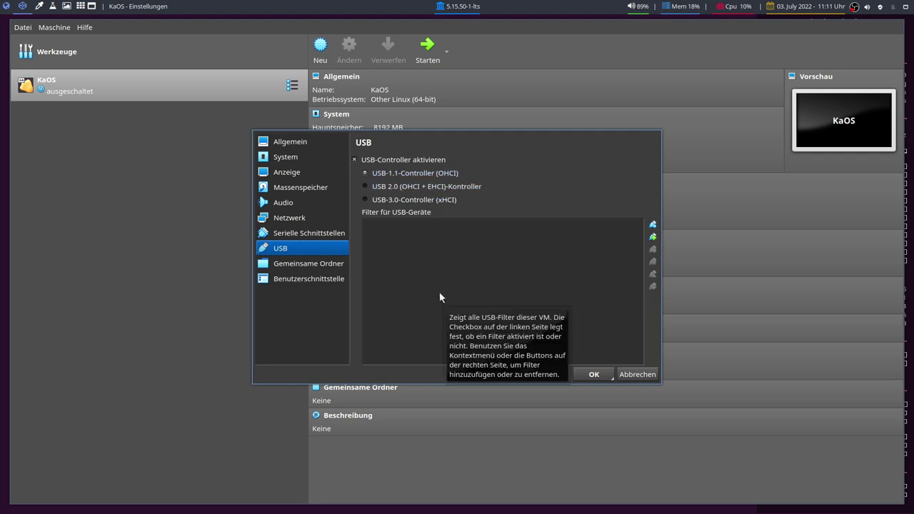
left_click(595, 374)
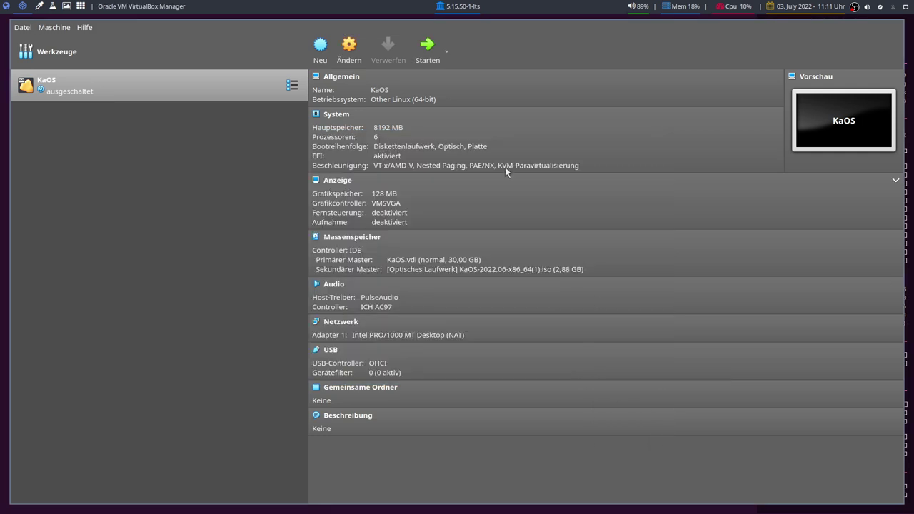
- Start the KaOS virtual machine and boot its default UEFI entry with lang=de_DE appended to the boot options
left_click(423, 61)
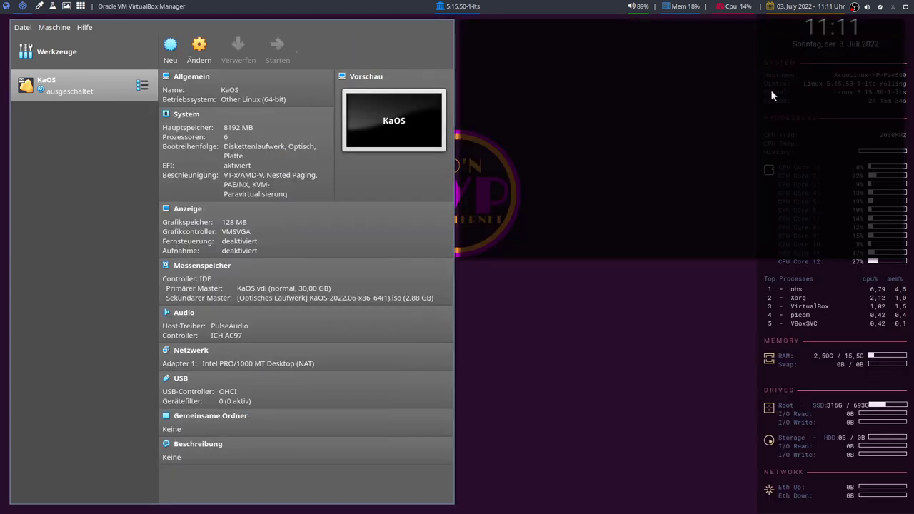
key("Escape")
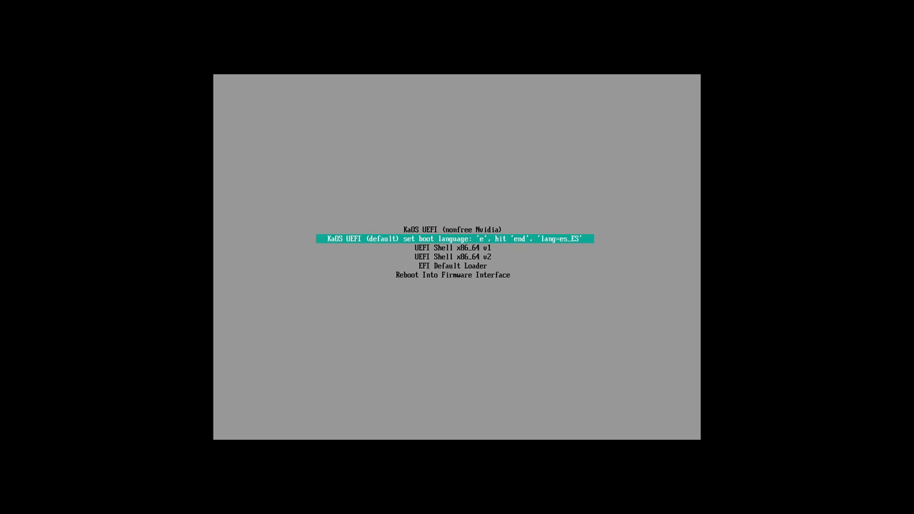
key("e")
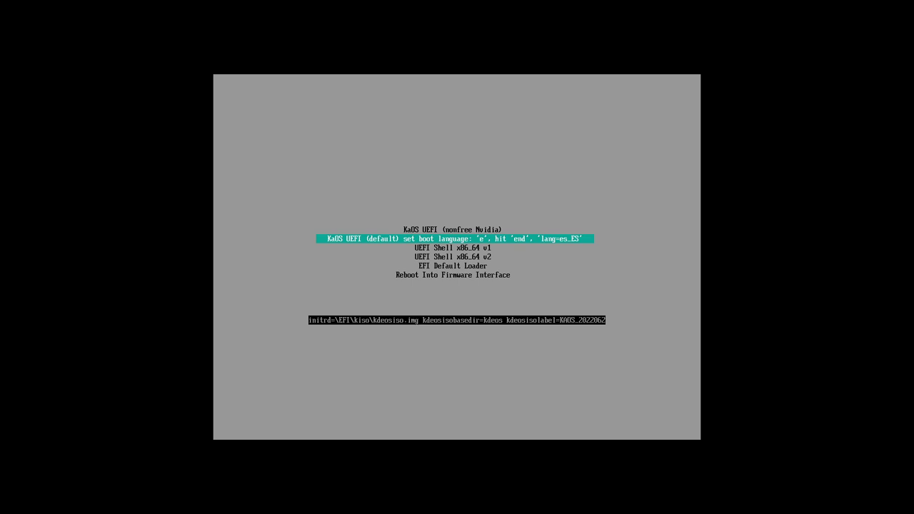
key("End")
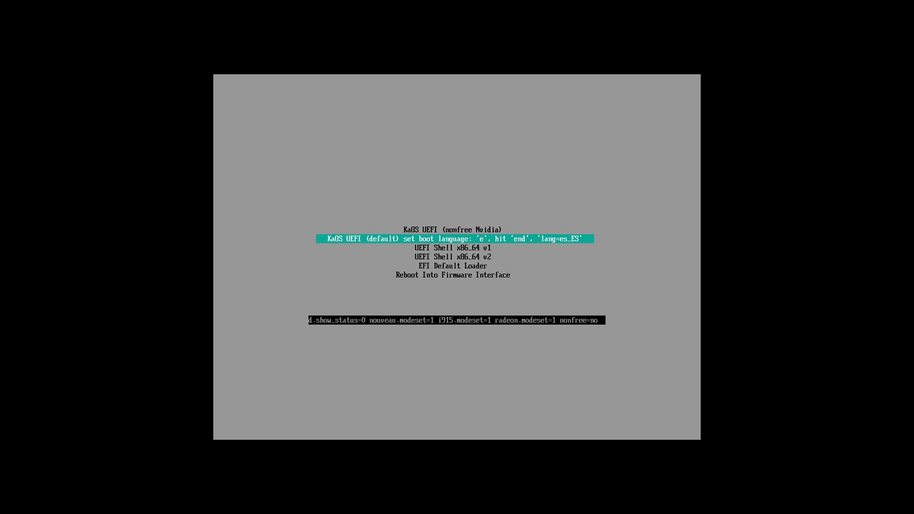
type("lang")
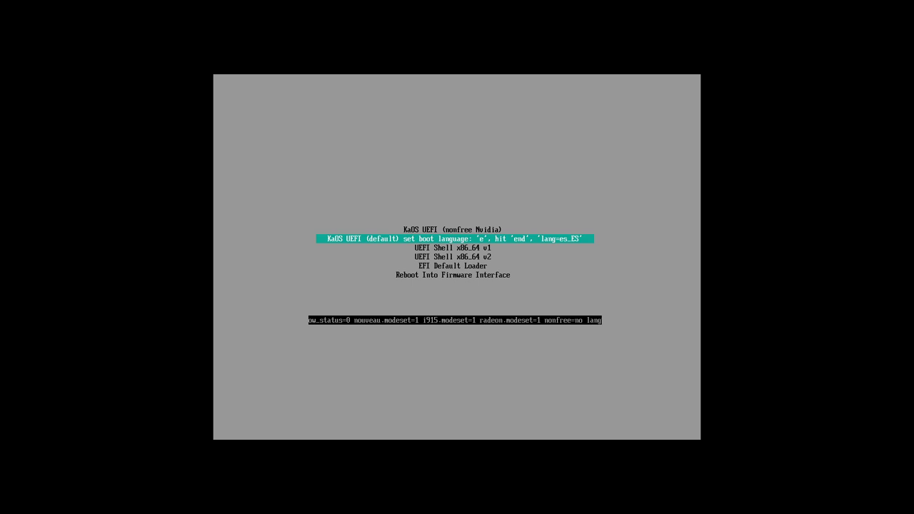
type("=de_DE")
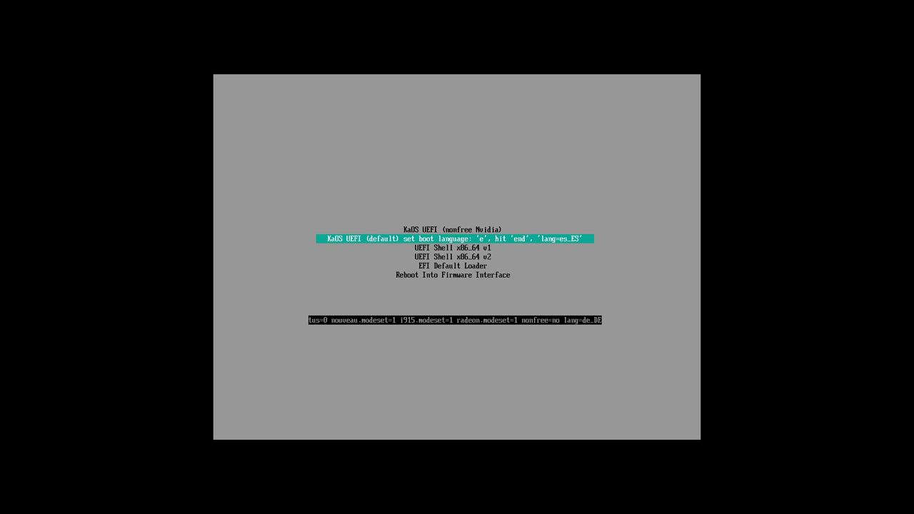
key("Return")
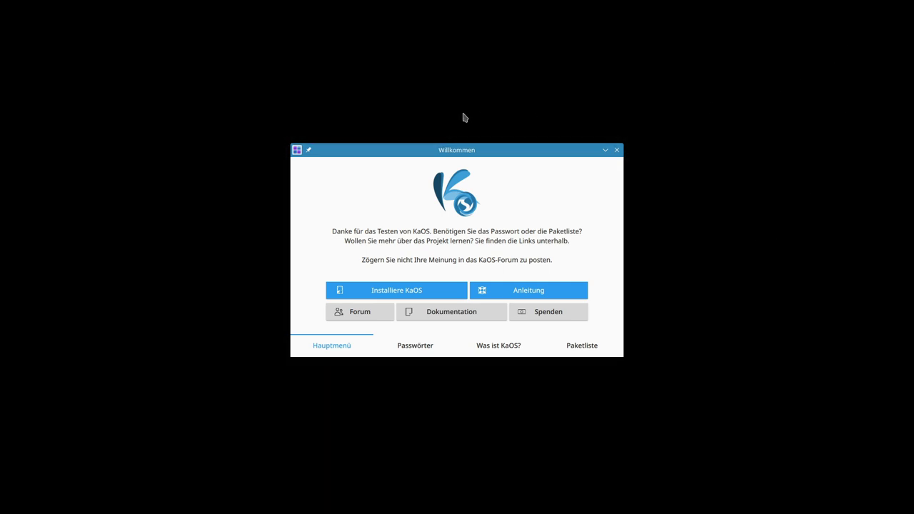
left_click_drag(451, 151, 429, 129)
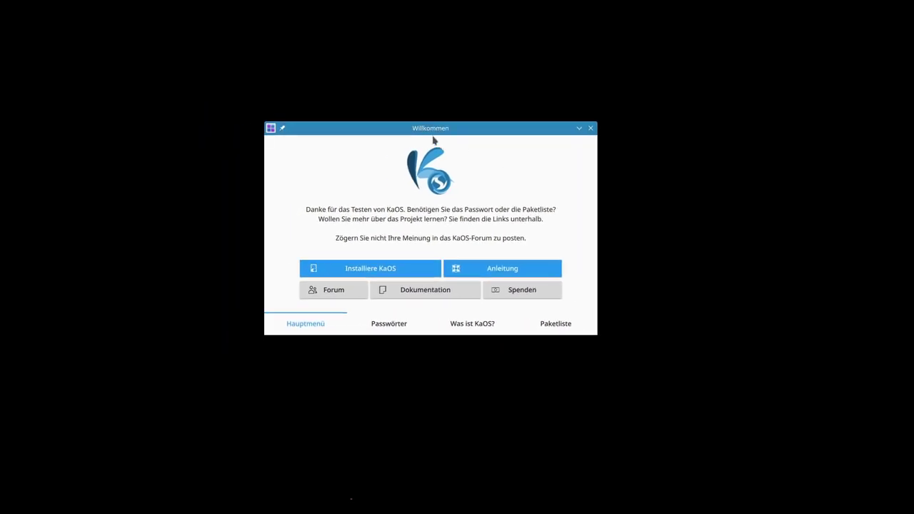
left_click_drag(418, 135, 606, 217)
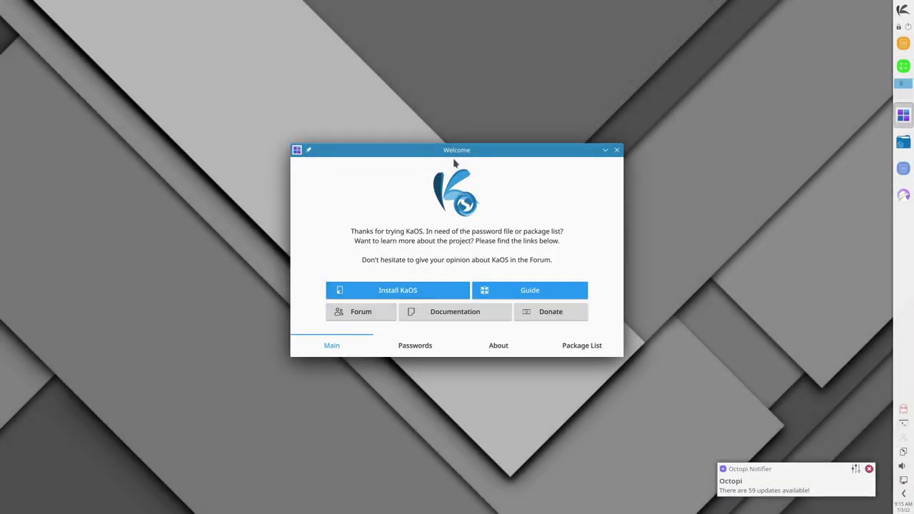
left_click_drag(457, 153, 483, 153)
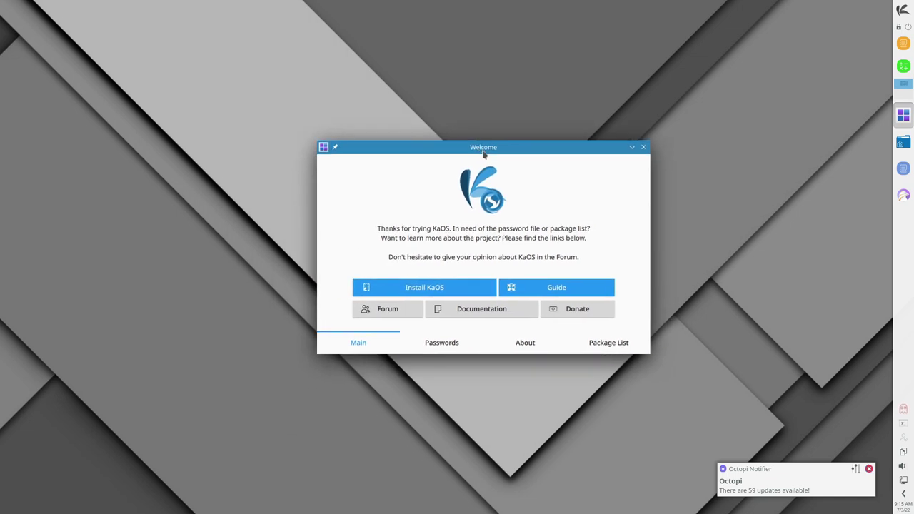
left_click_drag(484, 153, 460, 166)
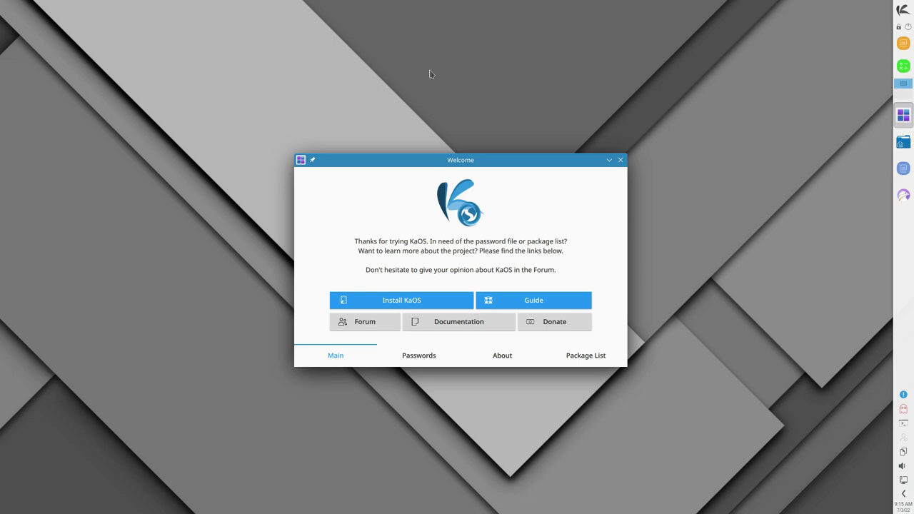
left_click_drag(468, 162, 471, 151)
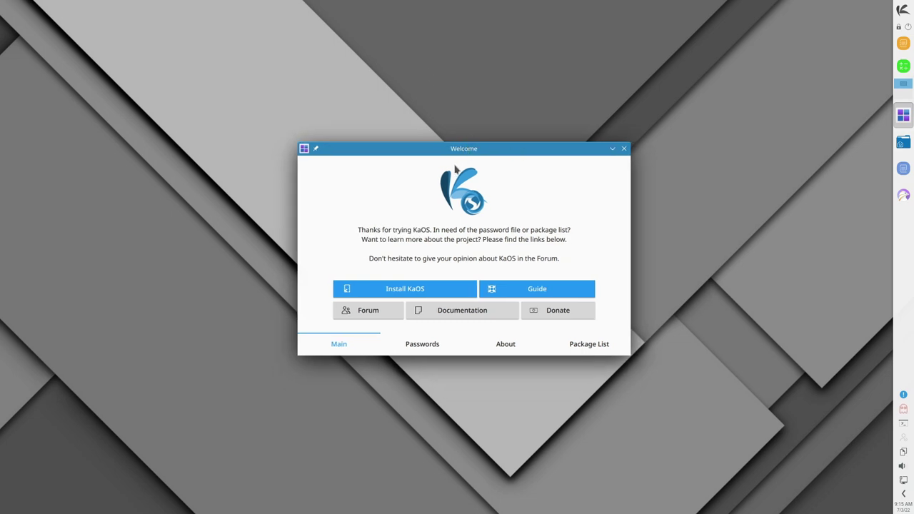
- Launch the KaOS installer from the welcome window, set its language to Deutsch and proceed to the location page
left_click(416, 292)
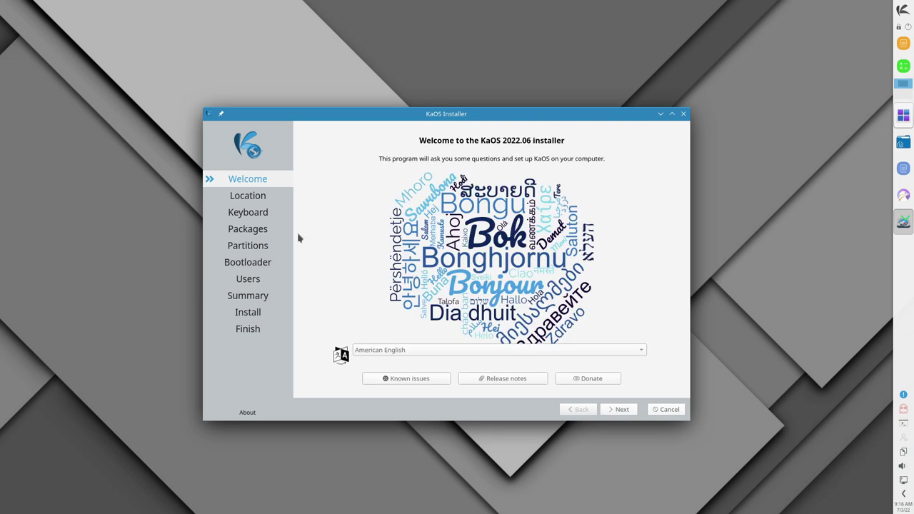
left_click(406, 350)
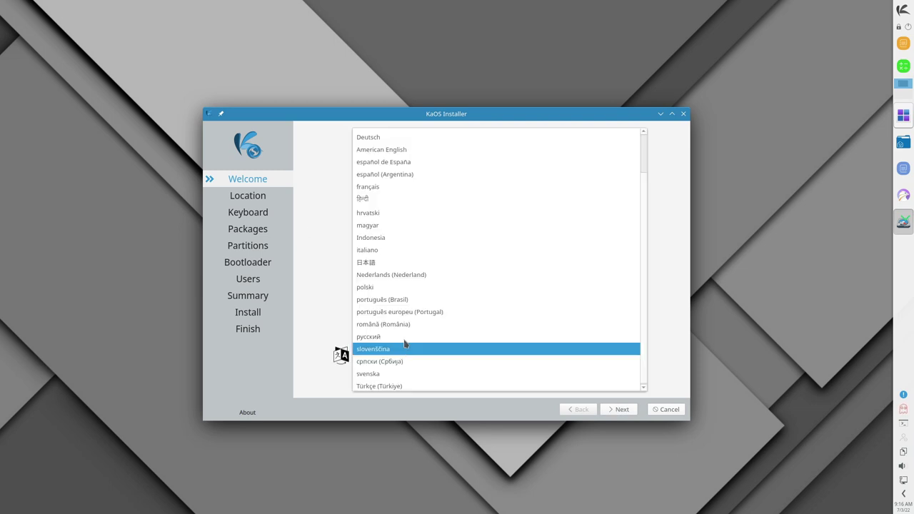
left_click(400, 138)
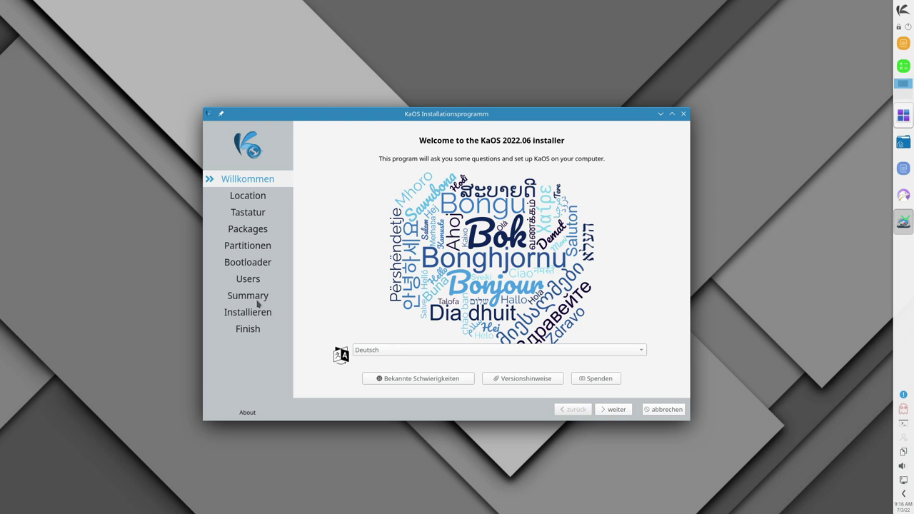
left_click(615, 410)
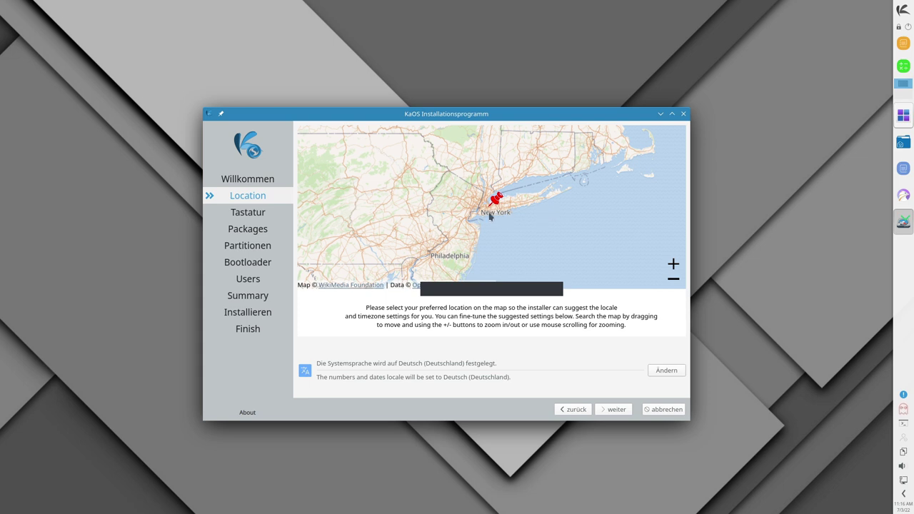
- Set the installation location on the map to Berlin, Germany
scroll(495, 238, "down", 2)
scroll(495, 238, "up", 5)
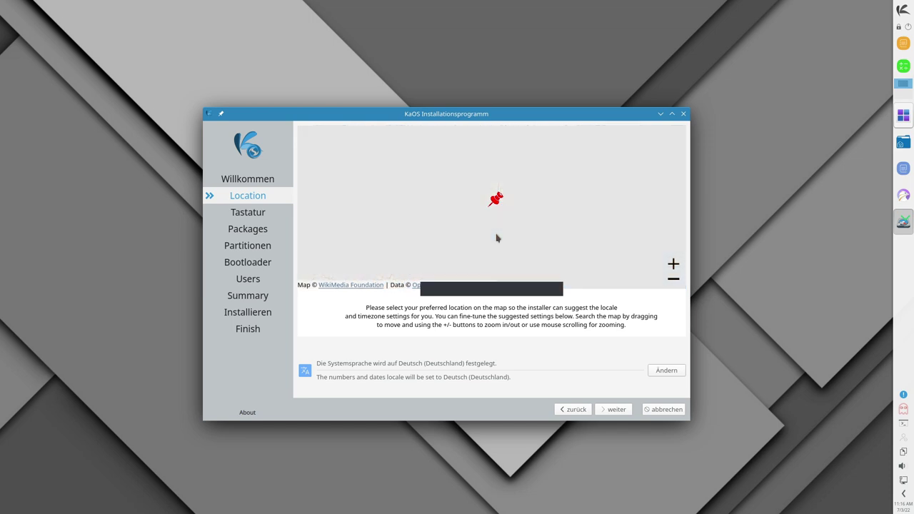
left_click_drag(585, 204, 363, 226)
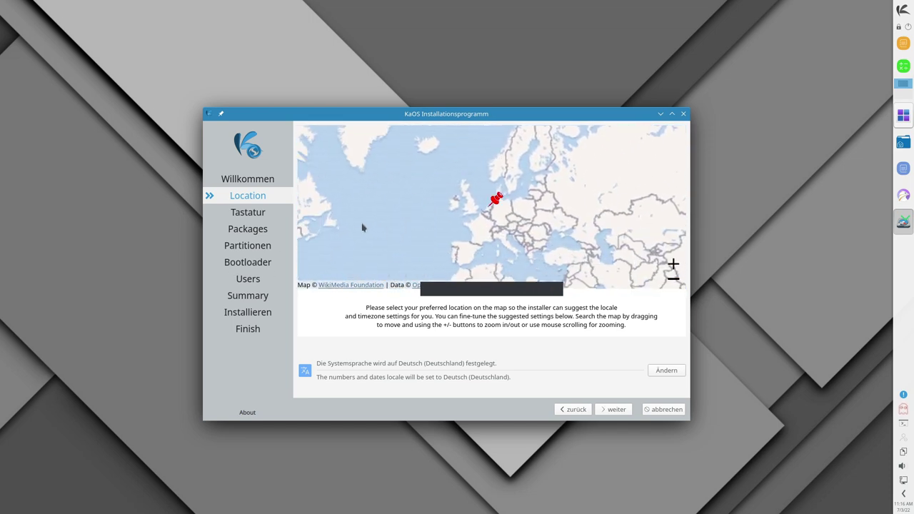
scroll(407, 198, "up", 2)
left_click_drag(436, 257, 387, 202)
scroll(387, 203, "up", 2)
left_click_drag(499, 207, 366, 215)
scroll(389, 222, "up", 1)
scroll(452, 229, "up", 1)
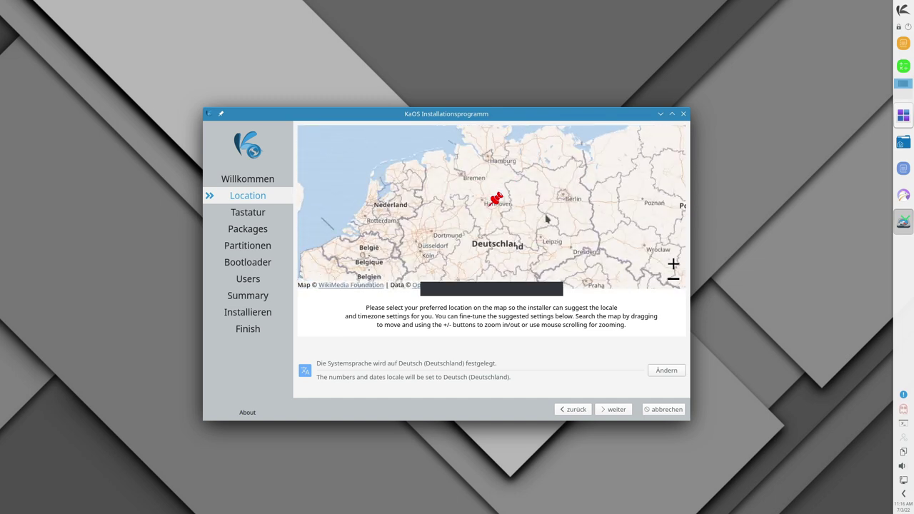
scroll(500, 229, "up", 1)
scroll(503, 233, "up", 2)
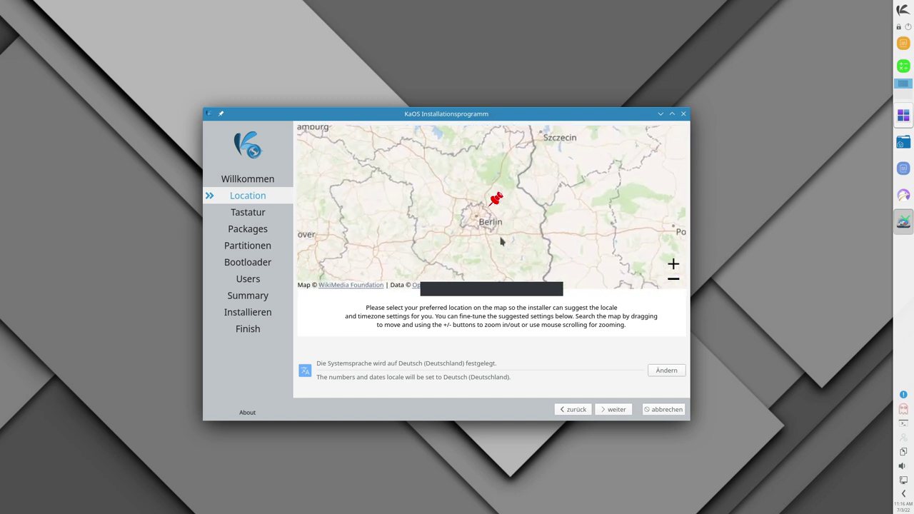
scroll(503, 228, "up", 2)
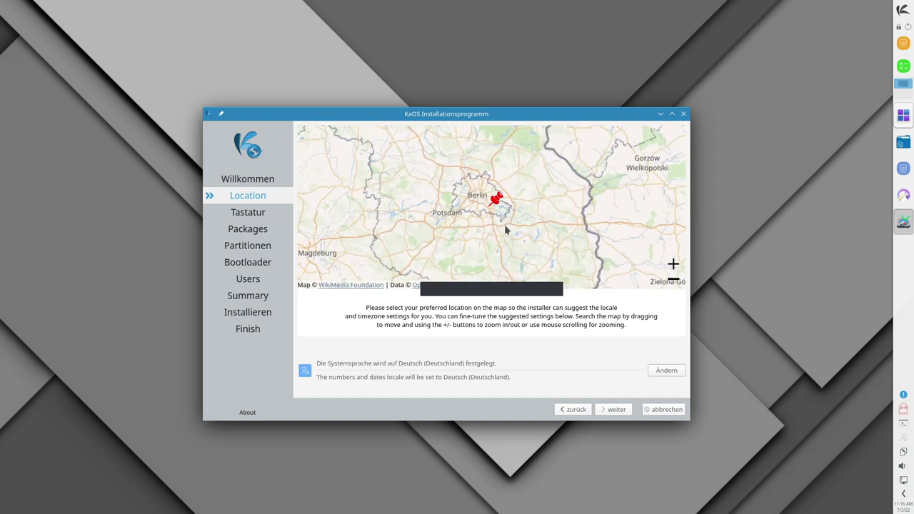
- Accept the map location and set the keyboard layout to German with the Default variant
left_click_drag(497, 225, 525, 269)
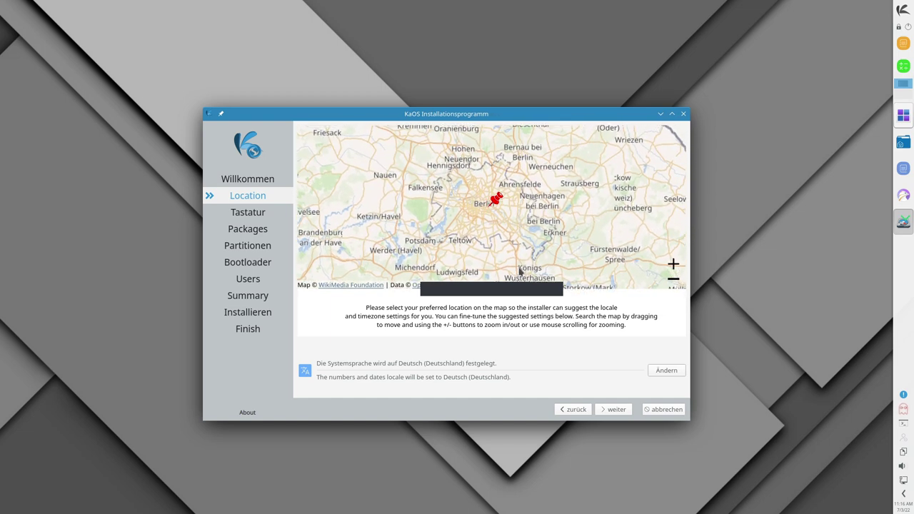
left_click(614, 412)
scroll(496, 202, "down", 10)
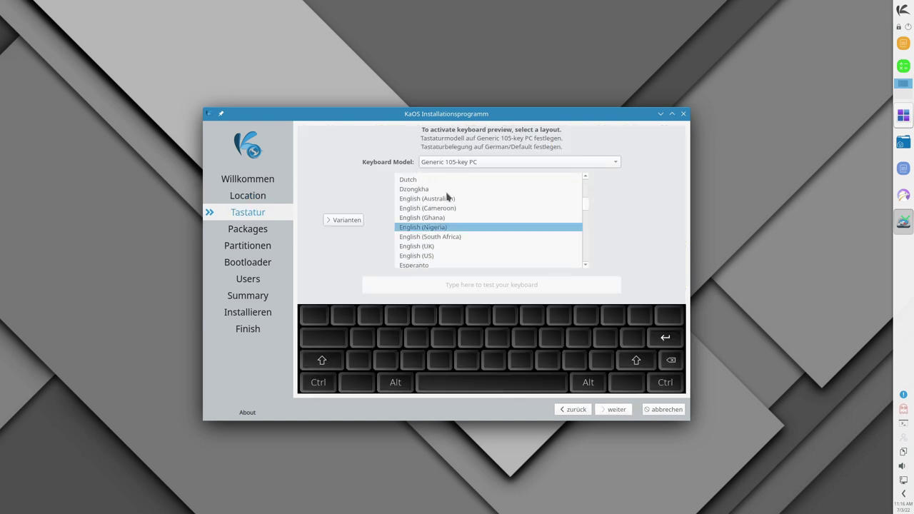
scroll(435, 216, "up", 5)
scroll(432, 222, "up", 5)
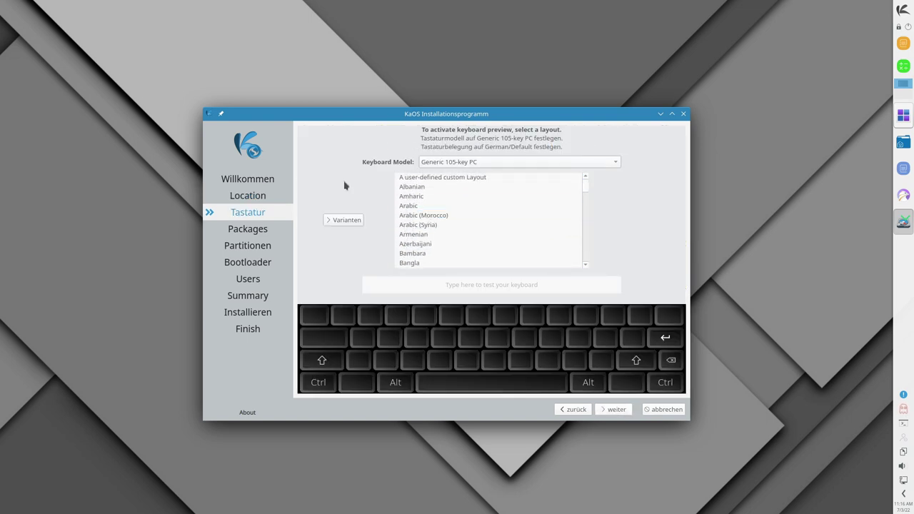
scroll(458, 195, "down", 10)
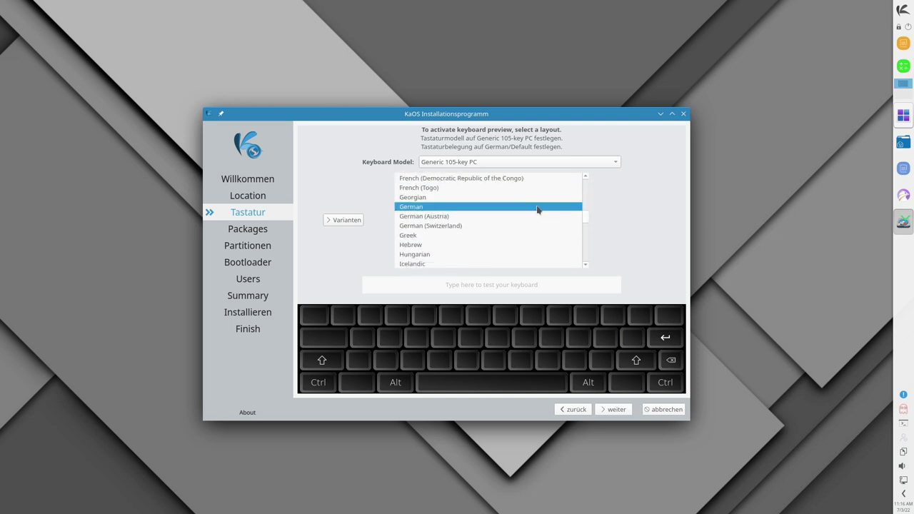
left_click(518, 207)
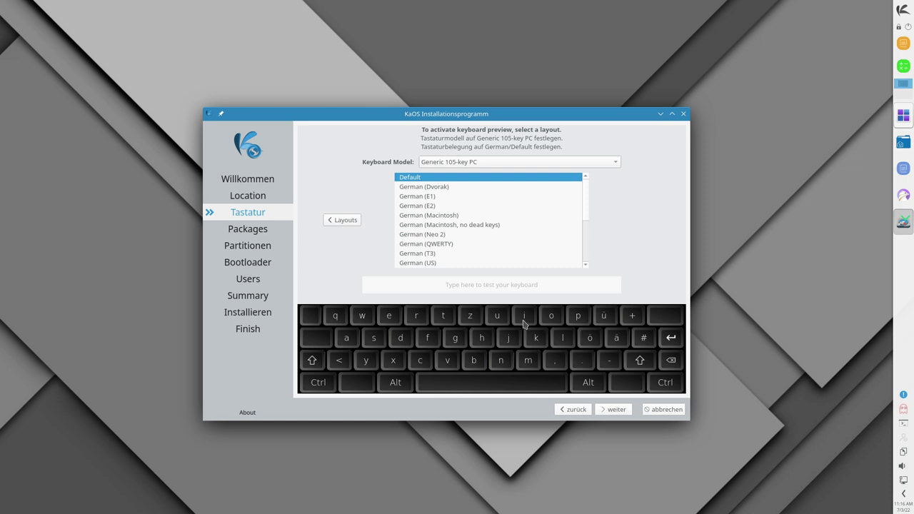
left_click(606, 409)
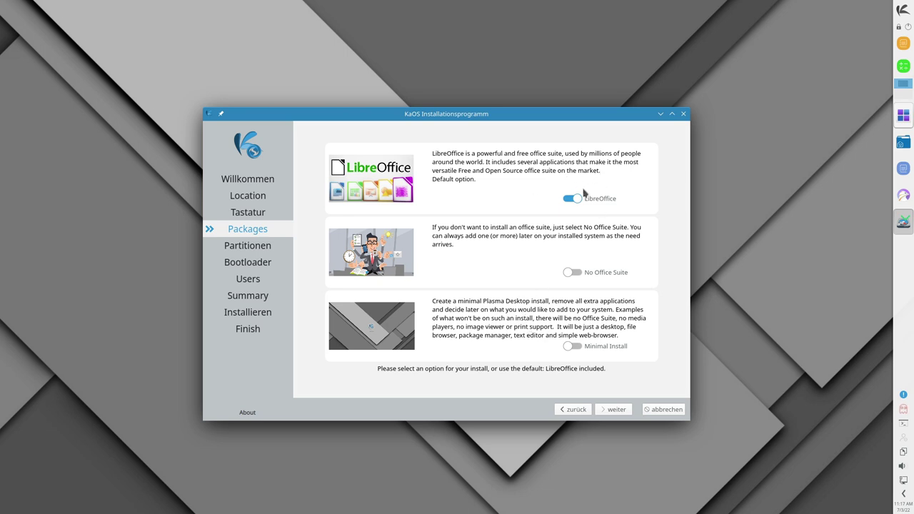
- Keep the LibreOffice package option and choose to erase the disk with Keine Auslagerung and the ext4 file system
left_click(614, 409)
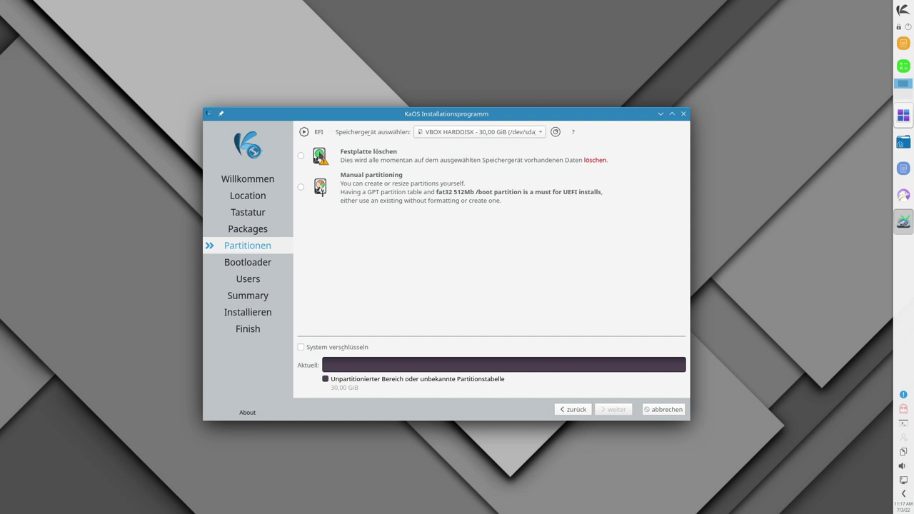
left_click(301, 156)
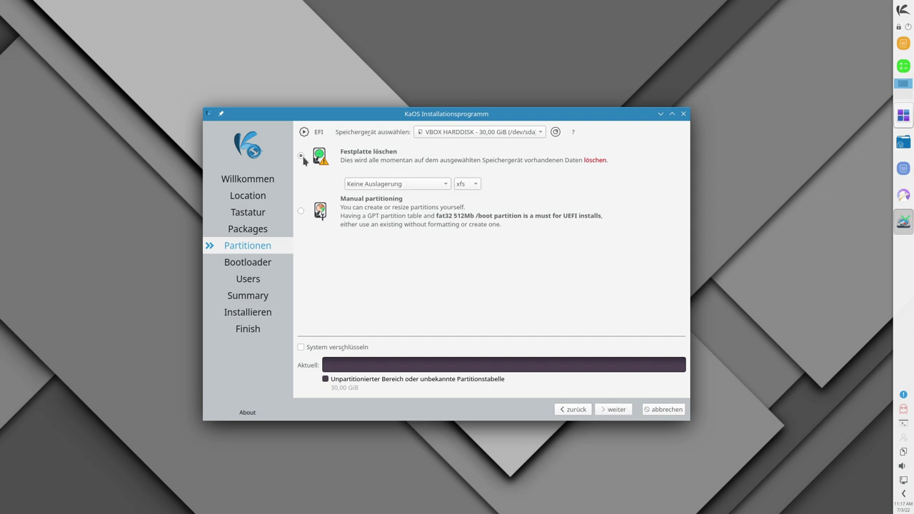
left_click(439, 187)
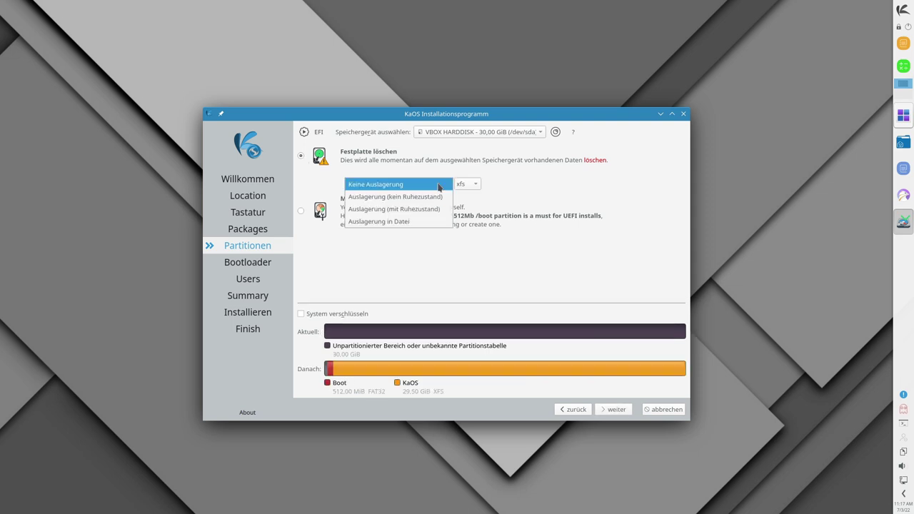
left_click(385, 185)
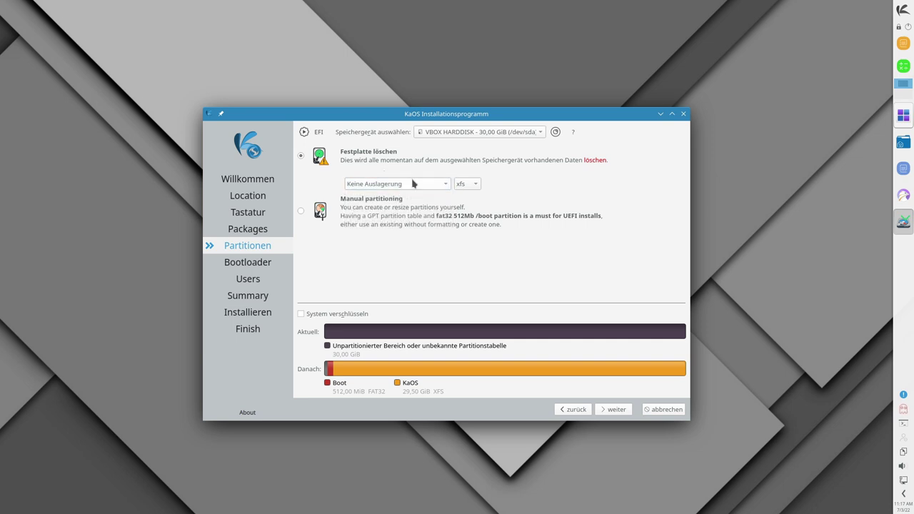
left_click(468, 185)
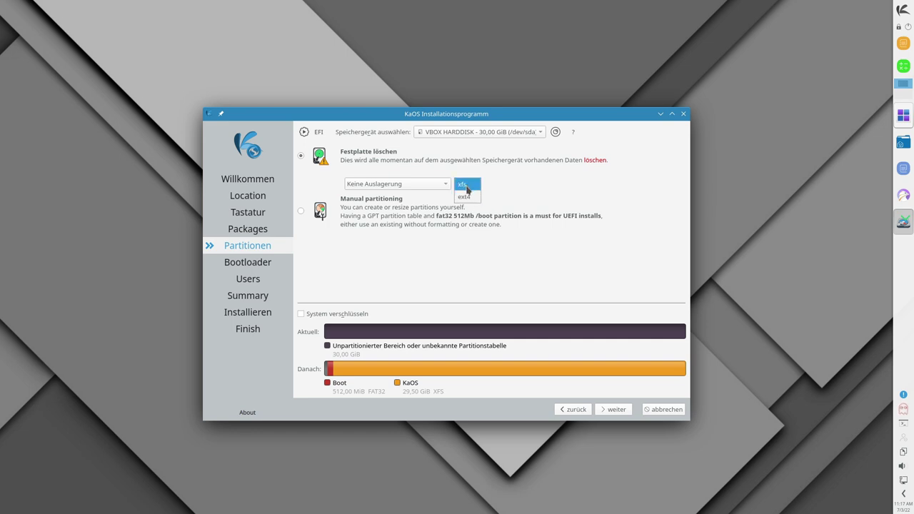
left_click(468, 197)
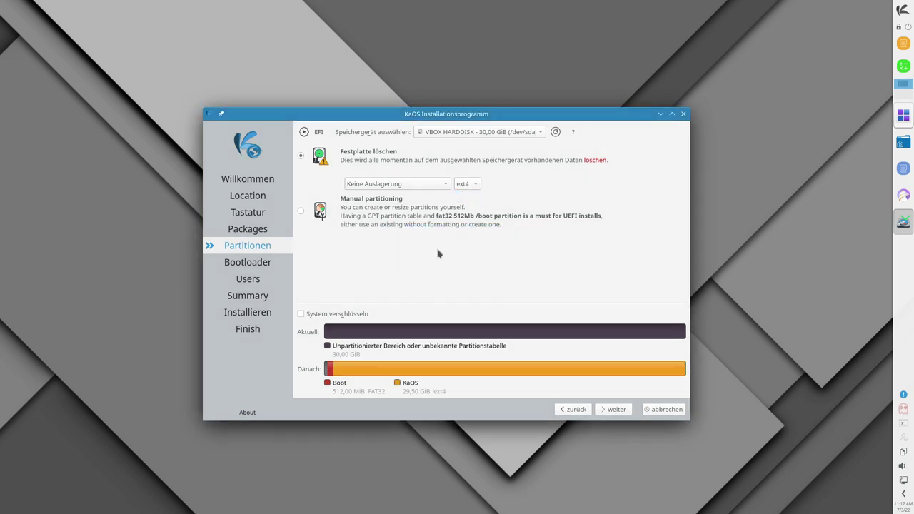
left_click(615, 409)
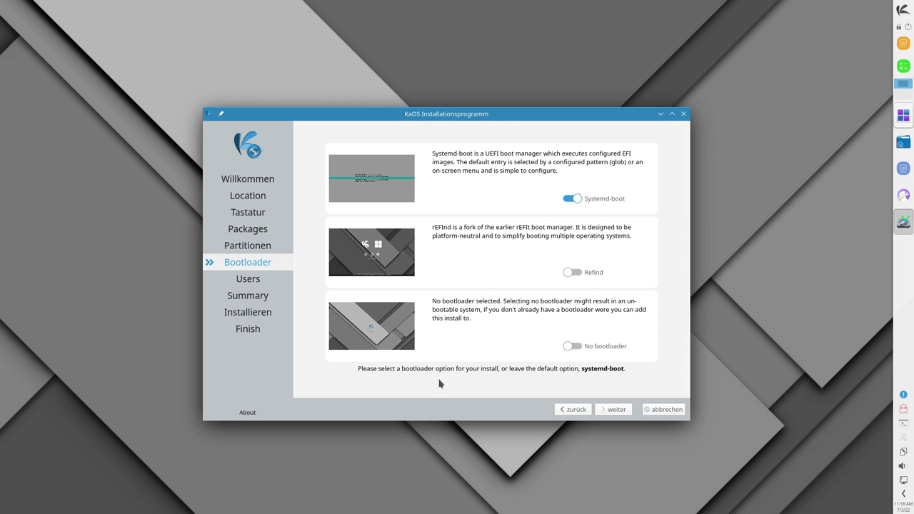
- Keep Systemd-boot as the bootloader and enter the user's full name on the Users page
left_click(614, 409)
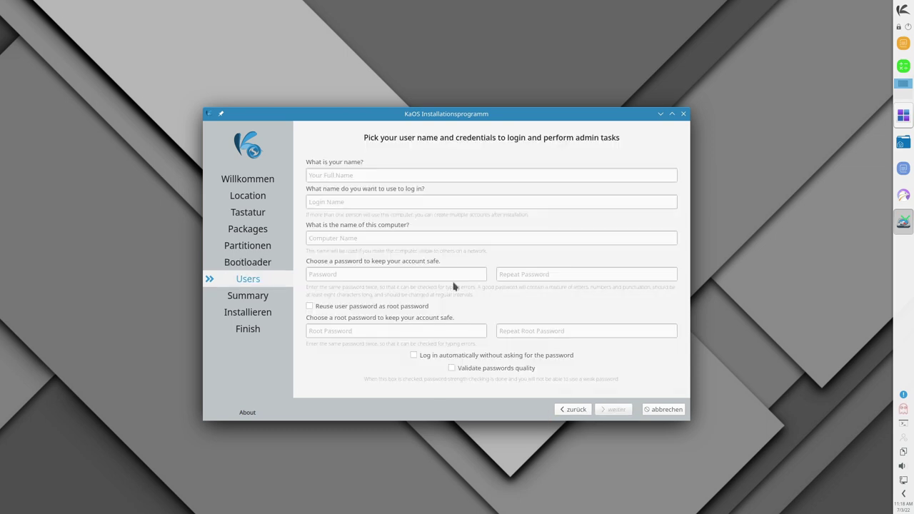
left_click(381, 174)
type("Typ")
key("Tab")
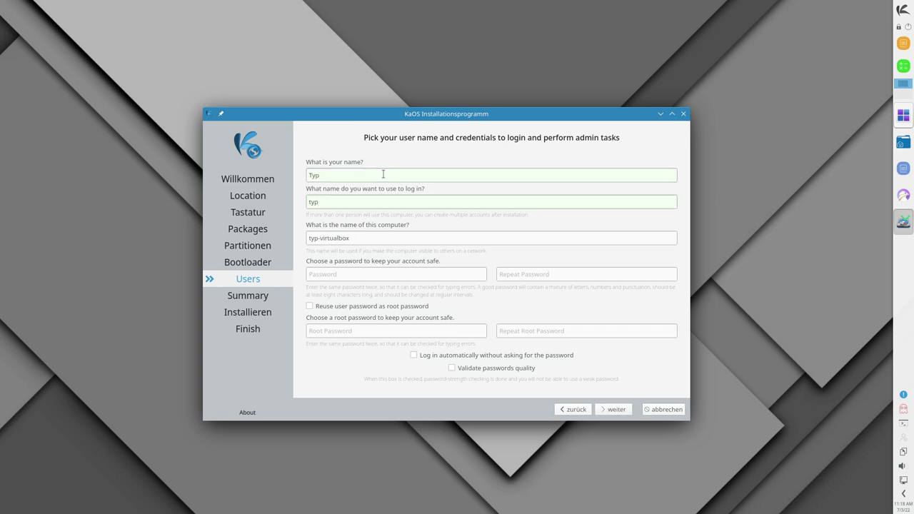
- Name the computer kaosbox and enter and repeat the account password, reusing it as the root password
key("Tab")
key("shift+Home")
type("kaos")
key("shift+End")
type("bo••")
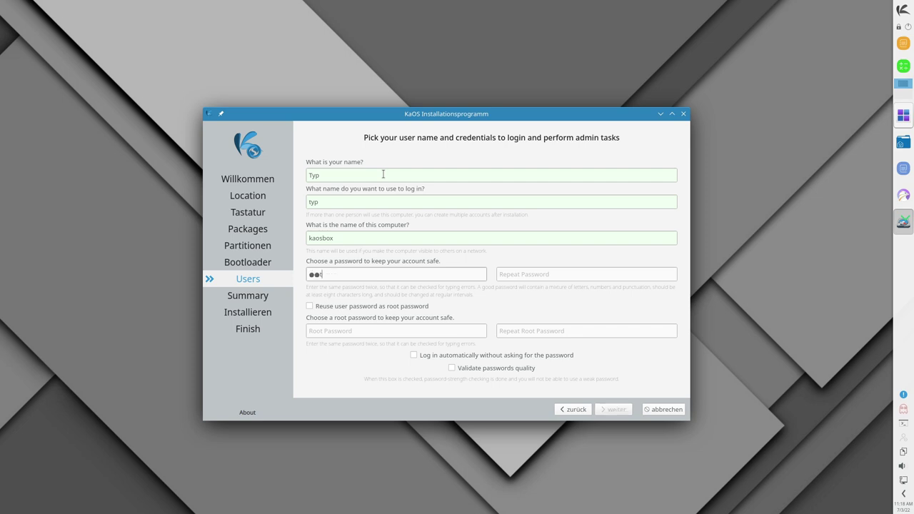
type("•")
key("Tab")
type("•••")
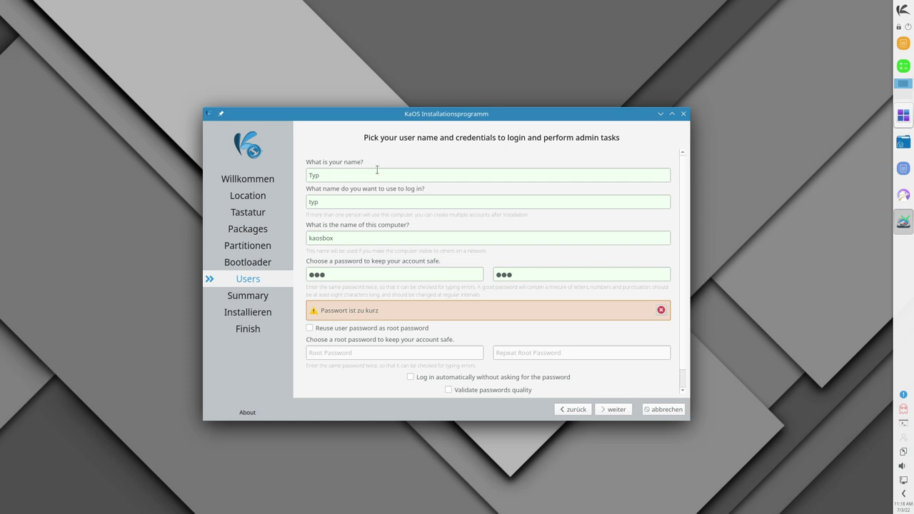
left_click(660, 310)
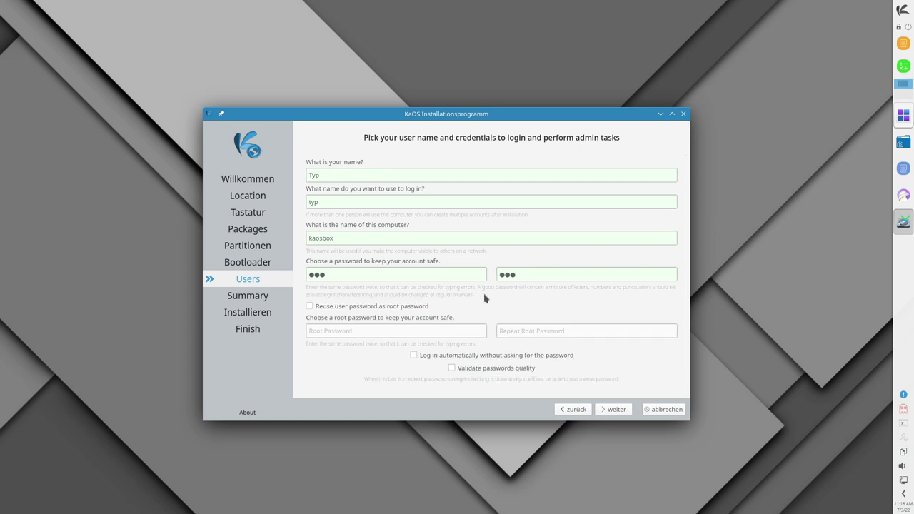
left_click(309, 307)
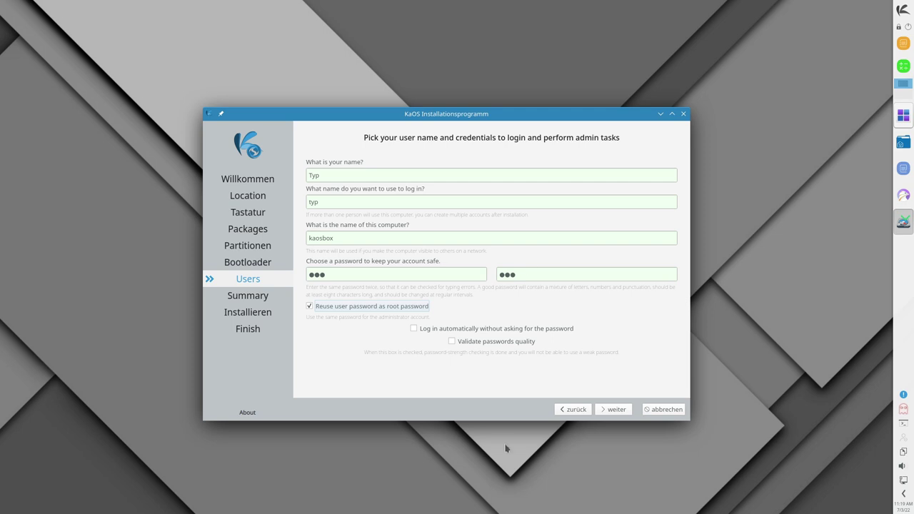
left_click(612, 409)
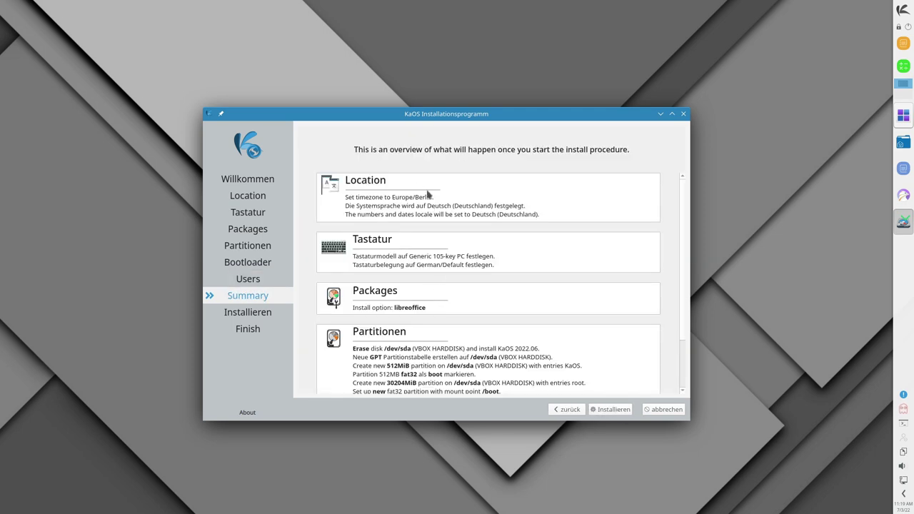
- Review the installation summary, install KaOS to the disk and restart the system once the installation is complete
scroll(473, 273, "down", 3)
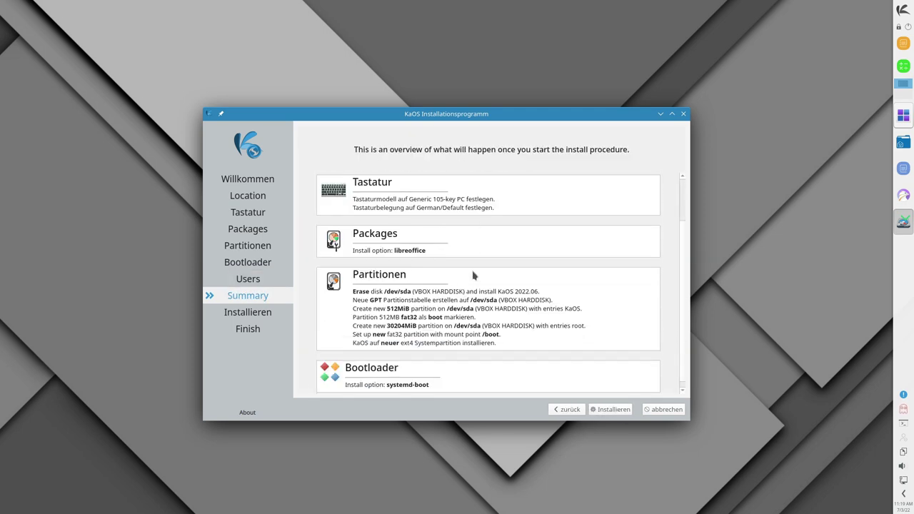
left_click(608, 409)
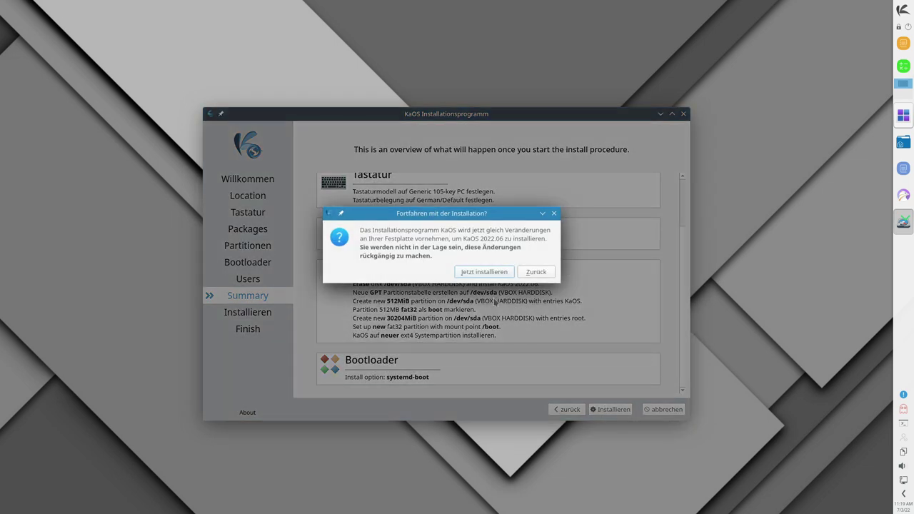
left_click(484, 272)
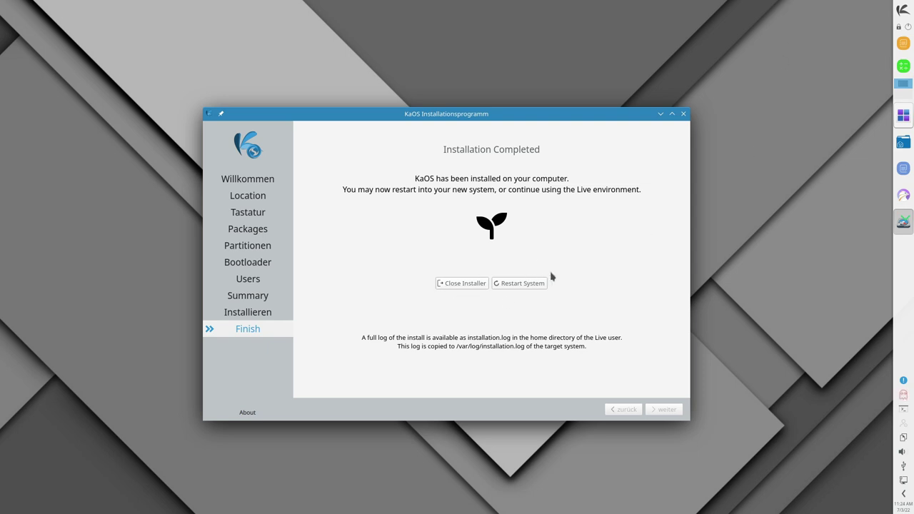
left_click(512, 285)
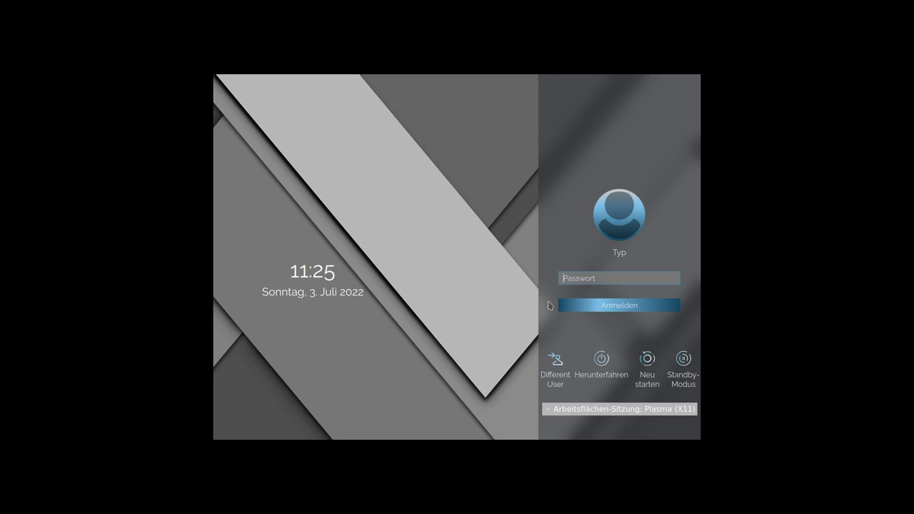
- Choose the Plasma (X11) desktop session and log in with the account password
left_click(547, 408)
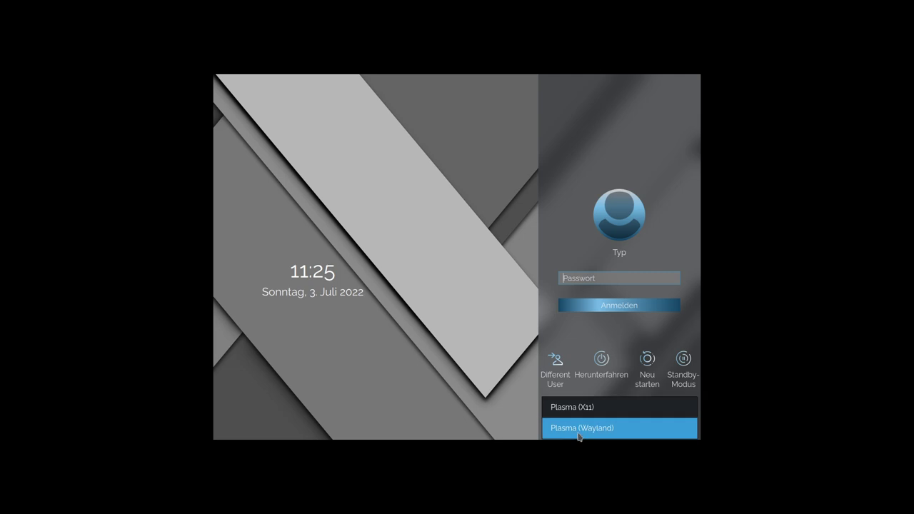
left_click(587, 406)
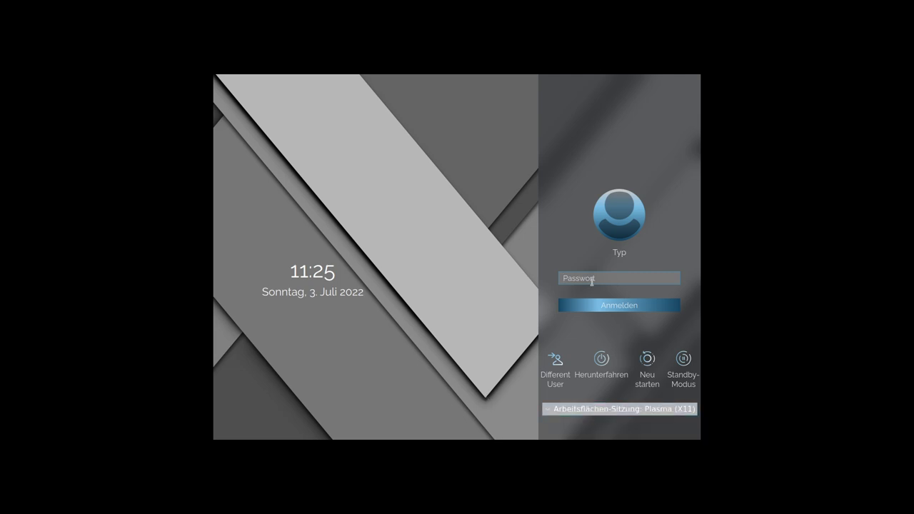
type("***")
key("BackSpace")
type("*")
key("Return")
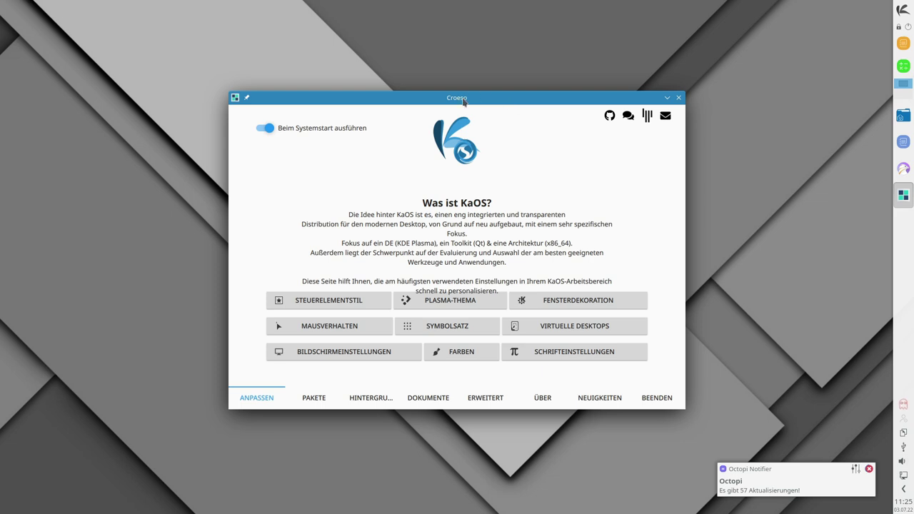
- Look over the available application styles reached from the Croeso welcome window and close them without changes
left_click_drag(451, 104, 454, 86)
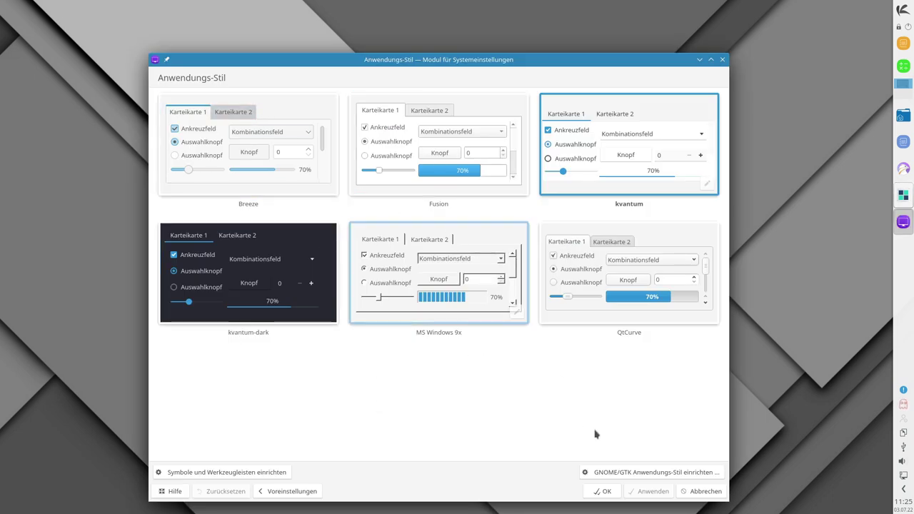
left_click(693, 492)
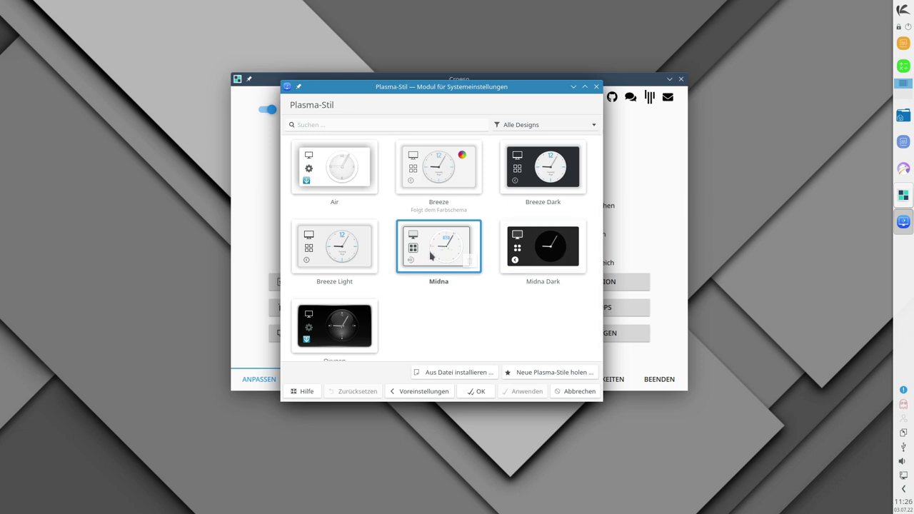
- Try the Midna Dark Plasma style, checking it on the application launcher, and switch back to the Midna style
left_click(561, 258)
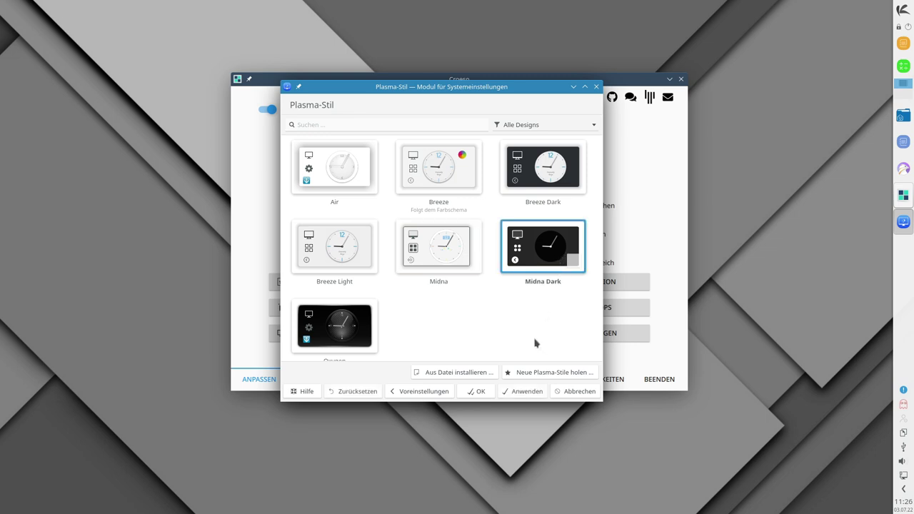
left_click(528, 392)
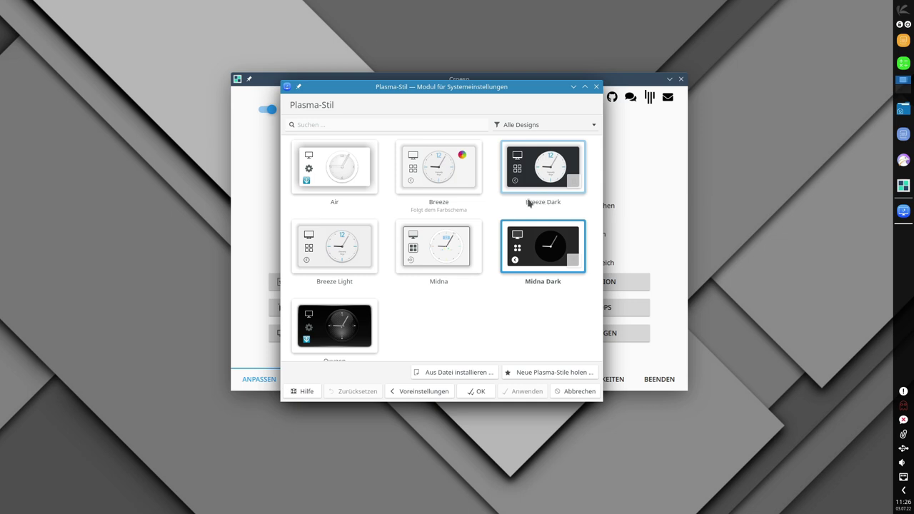
left_click_drag(424, 96, 369, 65)
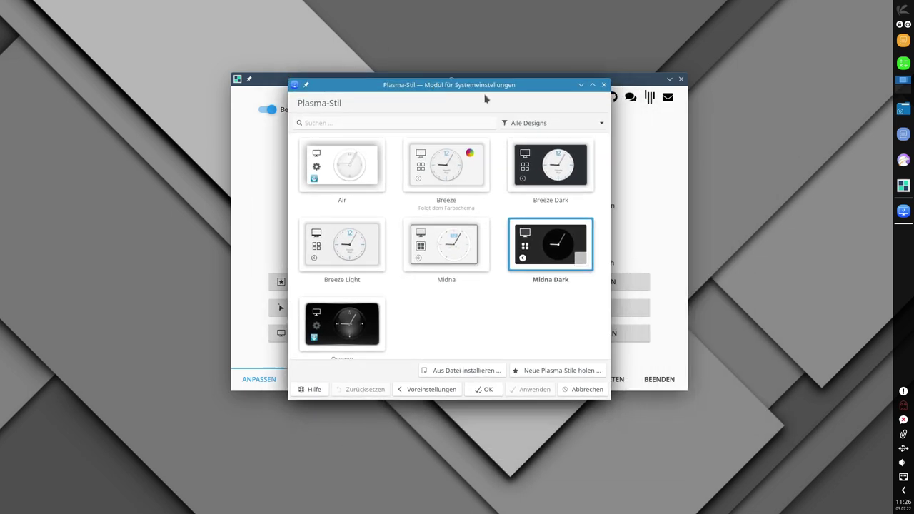
left_click(903, 11)
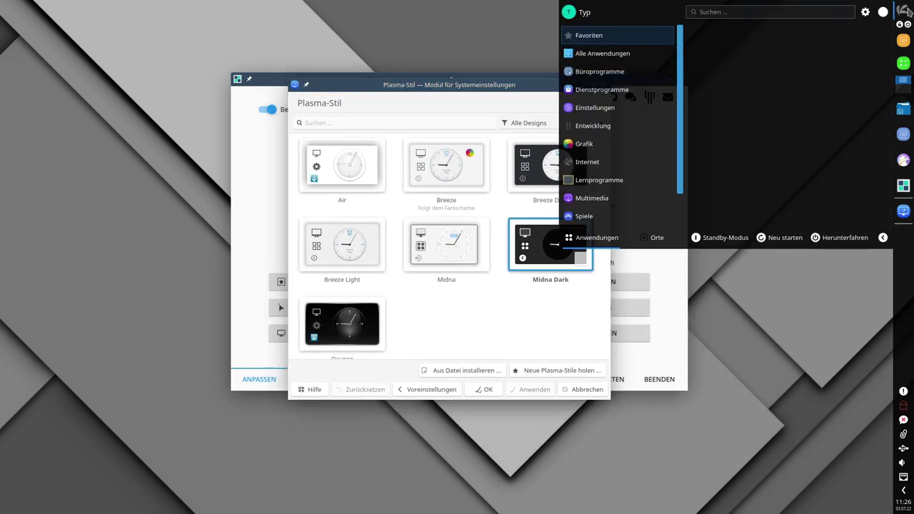
left_click(902, 11)
left_click(456, 248)
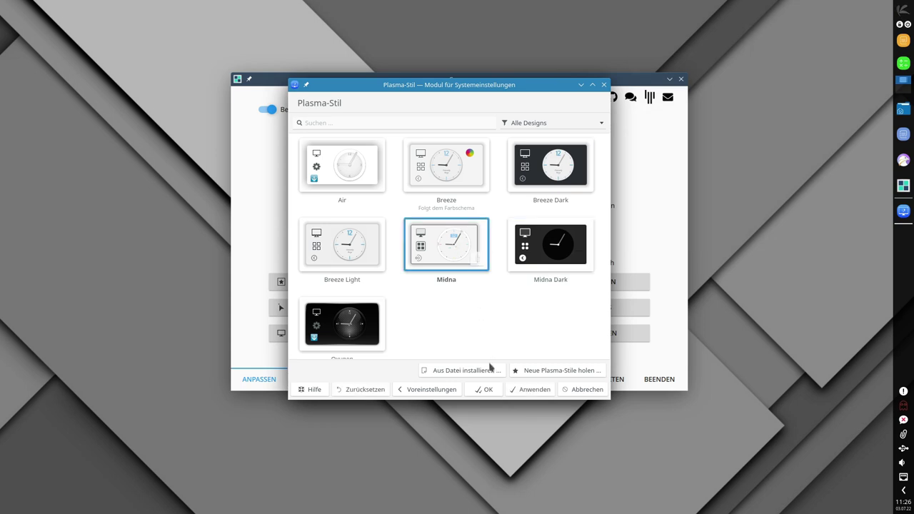
left_click(536, 390)
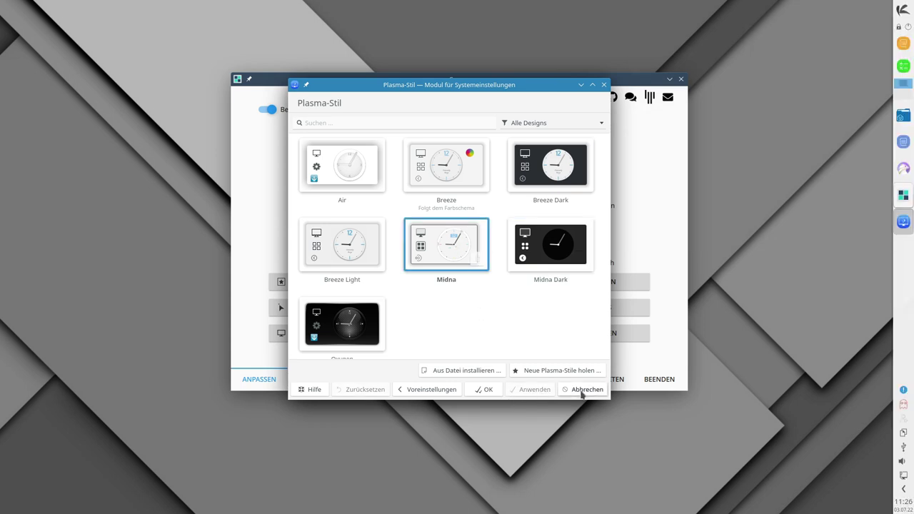
- Close the Plasma style settings, try the Midna Dark window decoration and switch back to Breeze
left_click(585, 390)
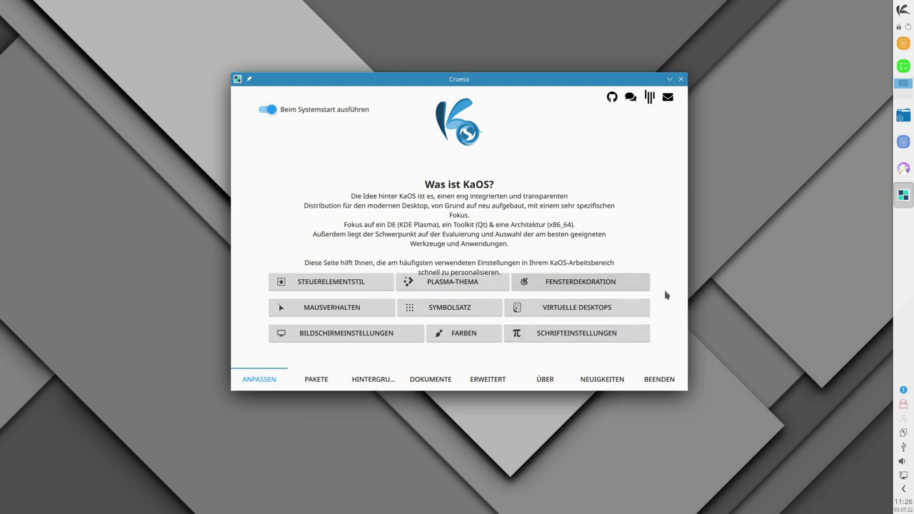
left_click(579, 281)
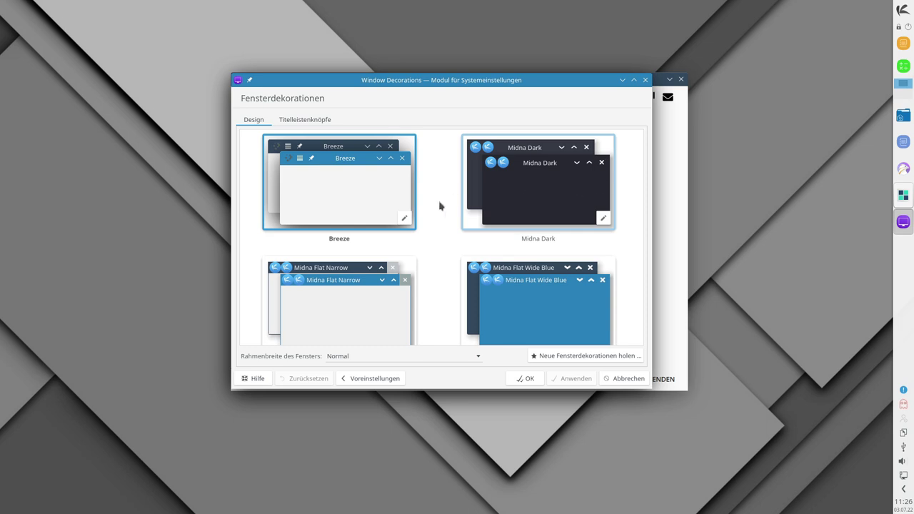
left_click(545, 177)
left_click(579, 378)
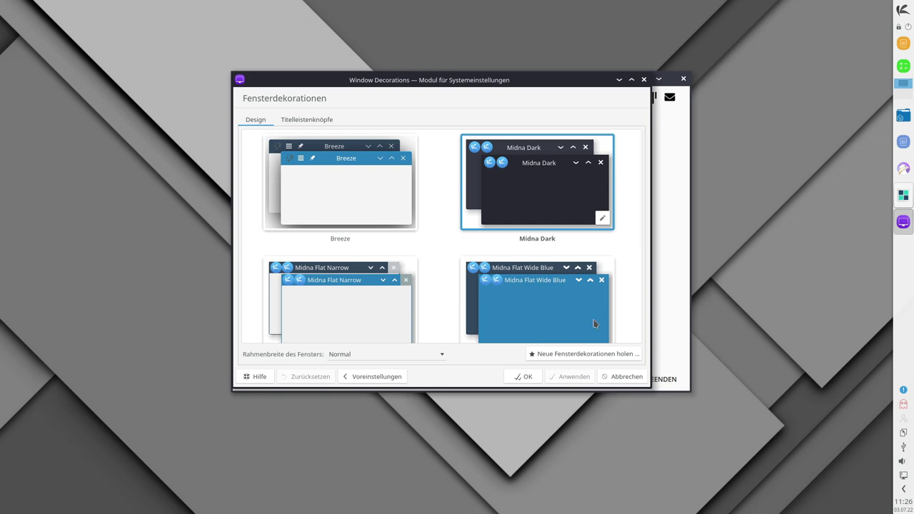
left_click(358, 198)
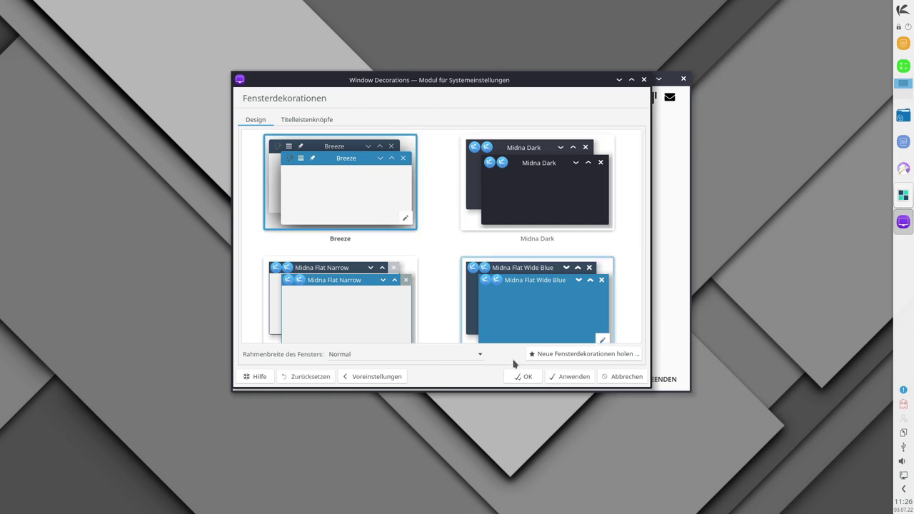
left_click(568, 376)
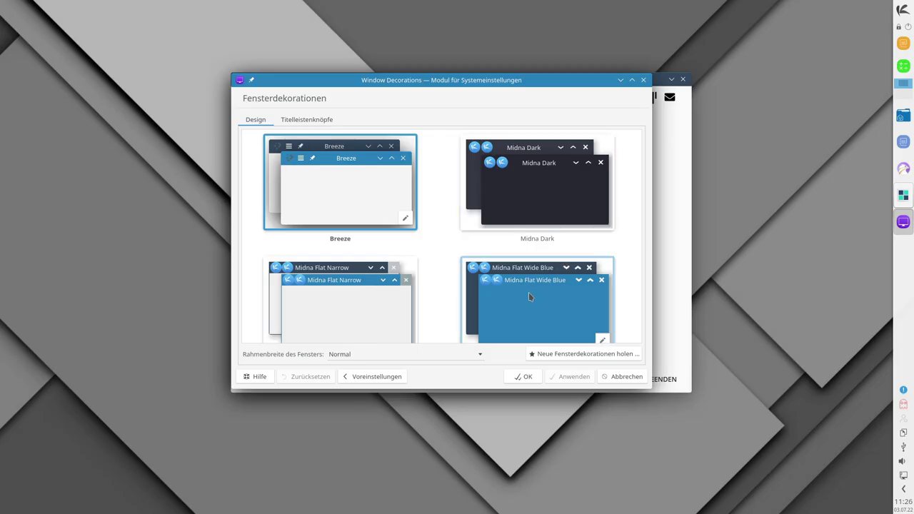
- Look through the remaining window decoration designs down to Plastik and close the window decoration settings
scroll(426, 216, "down", 2)
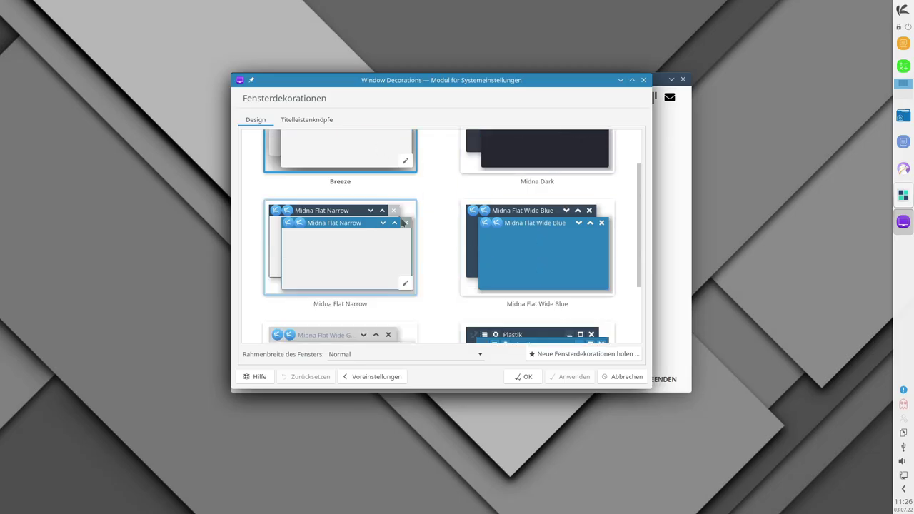
scroll(537, 229, "down", 3)
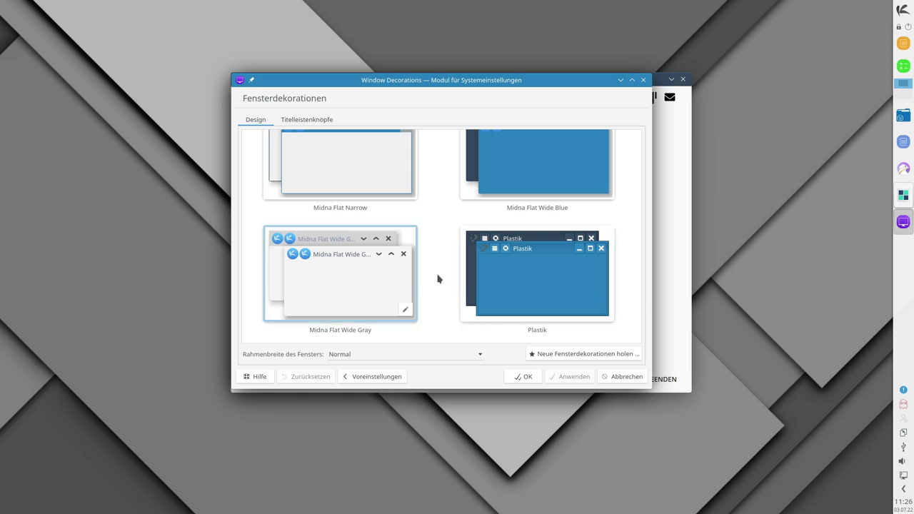
scroll(438, 277, "up", 3)
scroll(439, 276, "down", 3)
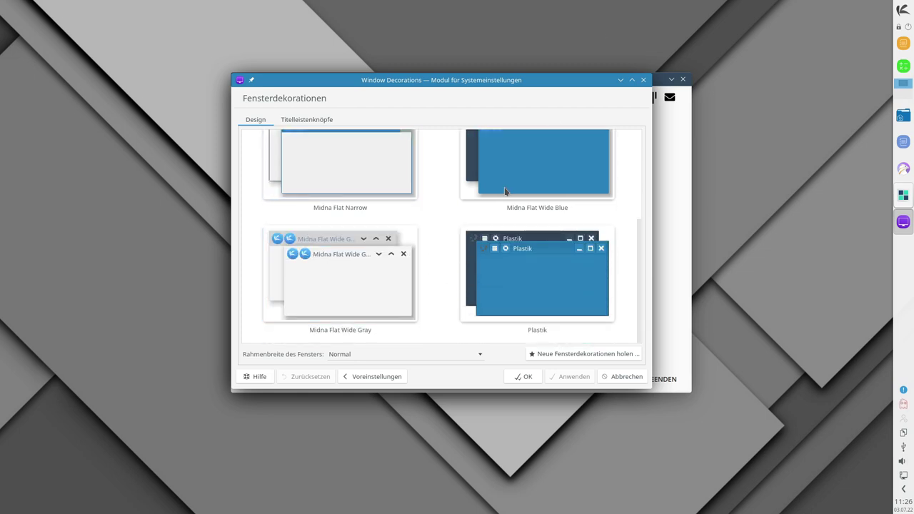
left_click(643, 80)
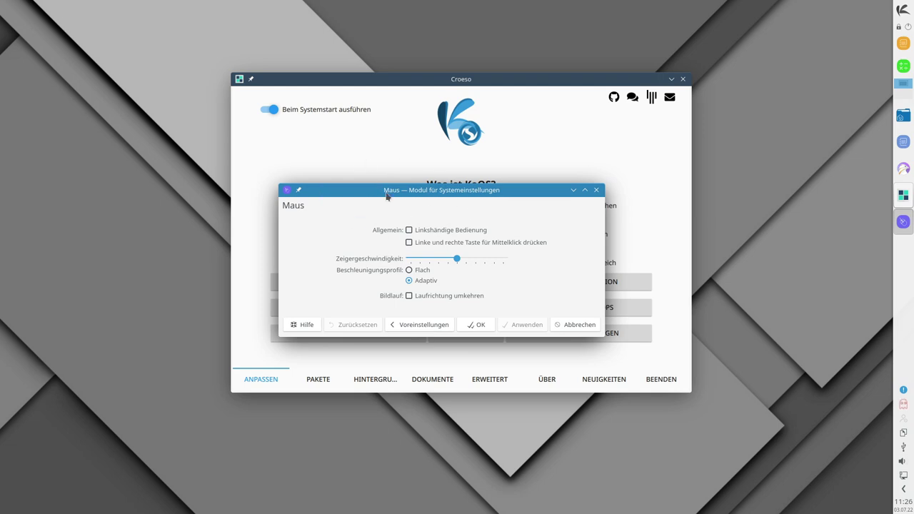
- Look over the mouse, icon, virtual desktop and colour settings reached from Croeso, closing each without changes
left_click_drag(387, 193, 370, 169)
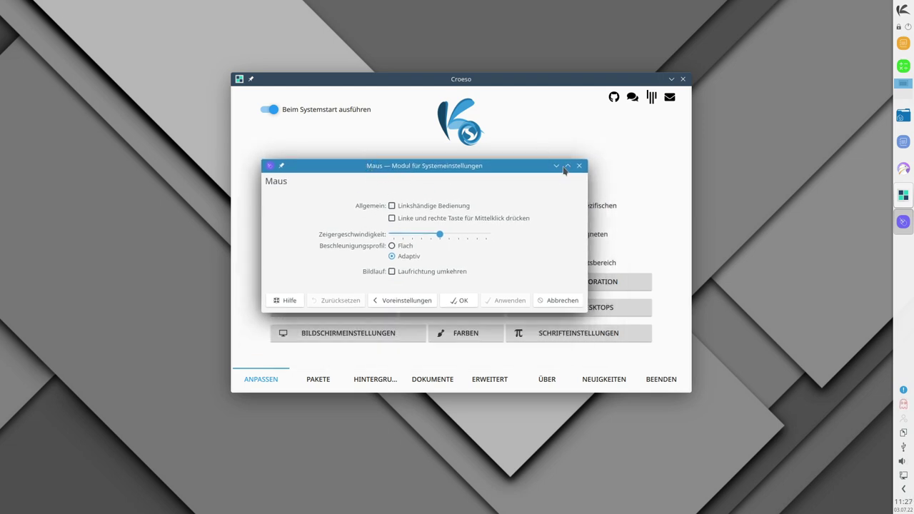
left_click(578, 166)
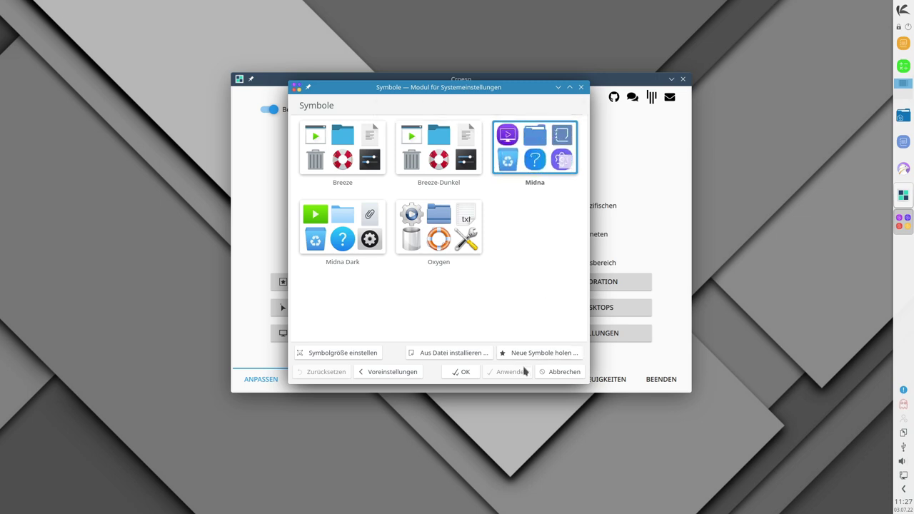
left_click(580, 87)
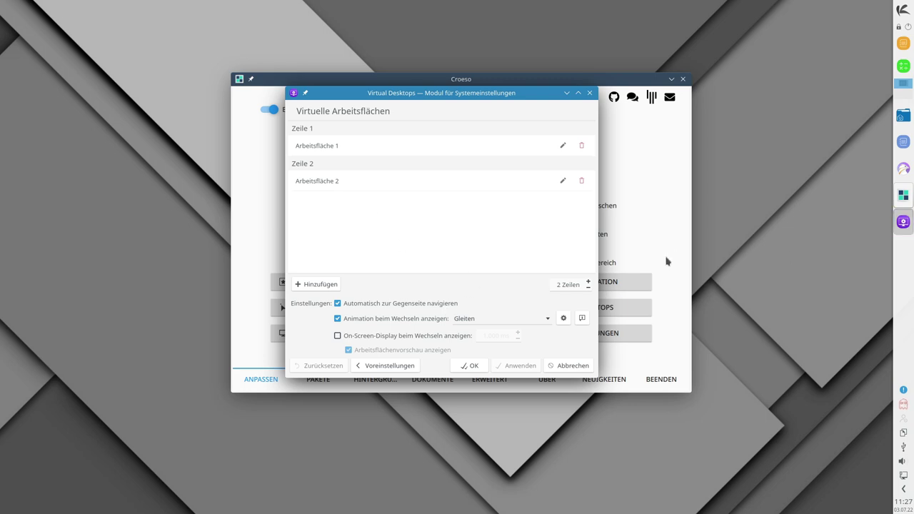
left_click(588, 93)
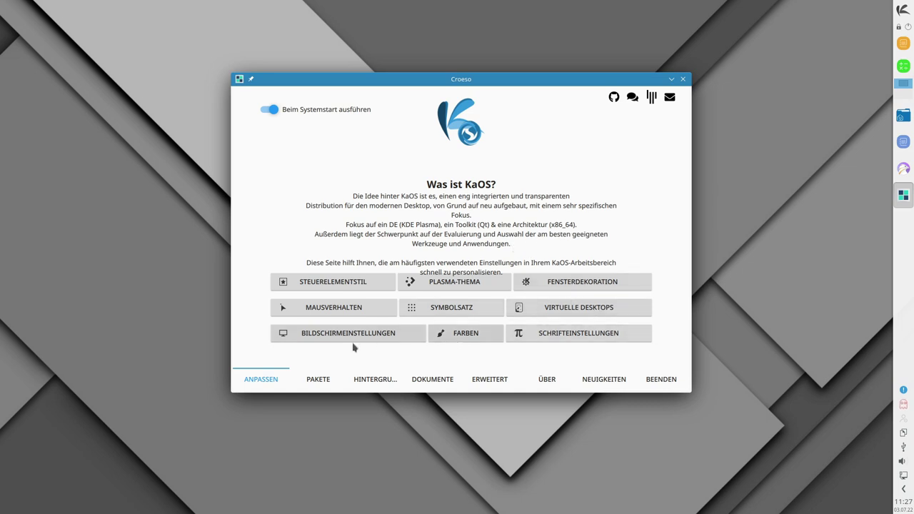
left_click(589, 282)
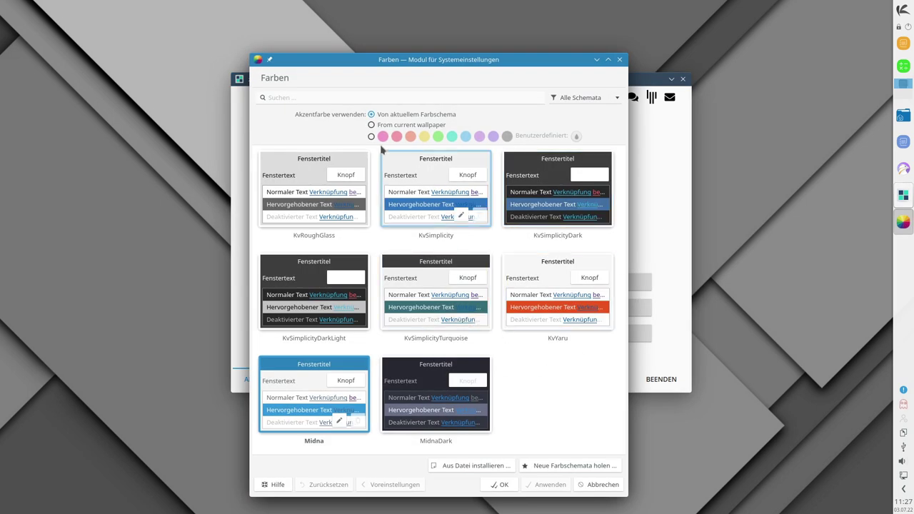
key("Escape")
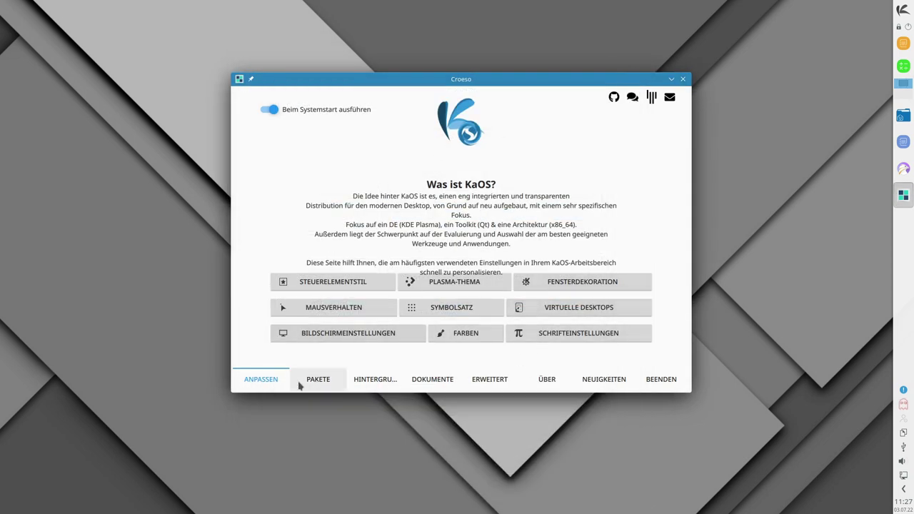
- View the package groups in Croeso and open the application launcher
left_click(320, 382)
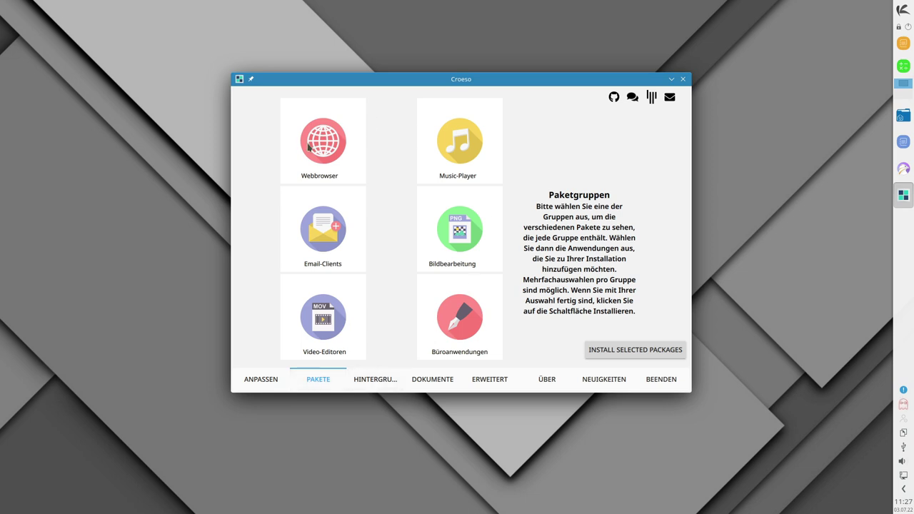
left_click(902, 10)
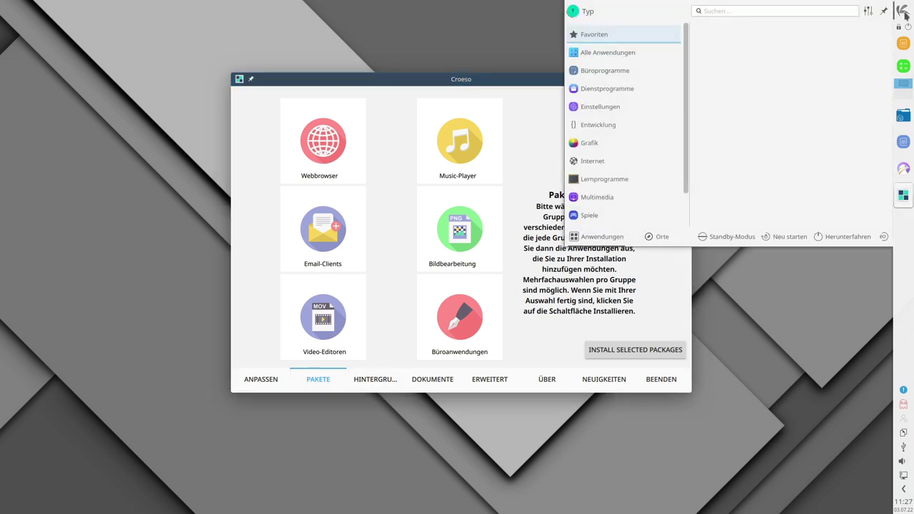
left_click_drag(490, 87, 326, 38)
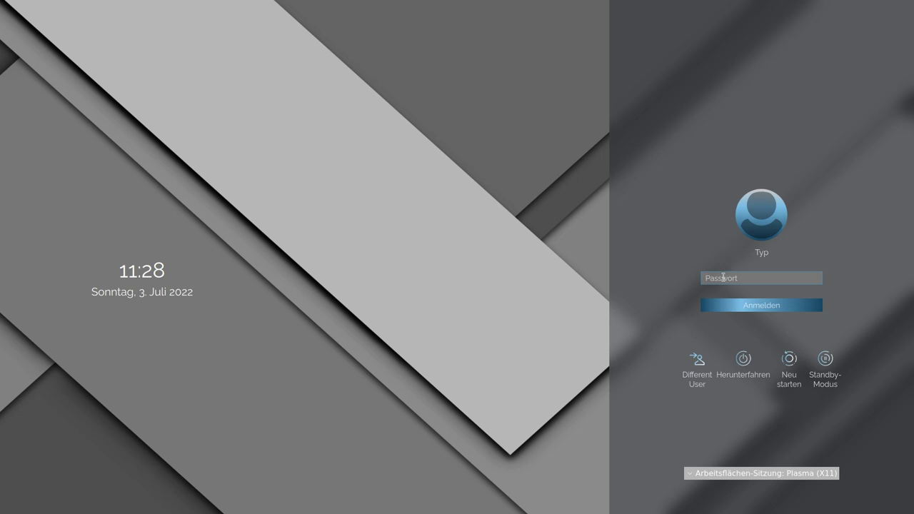
- Log back in to the Plasma (X11) session with the account password and move the Croeso window slightly
type("***")
key("Return")
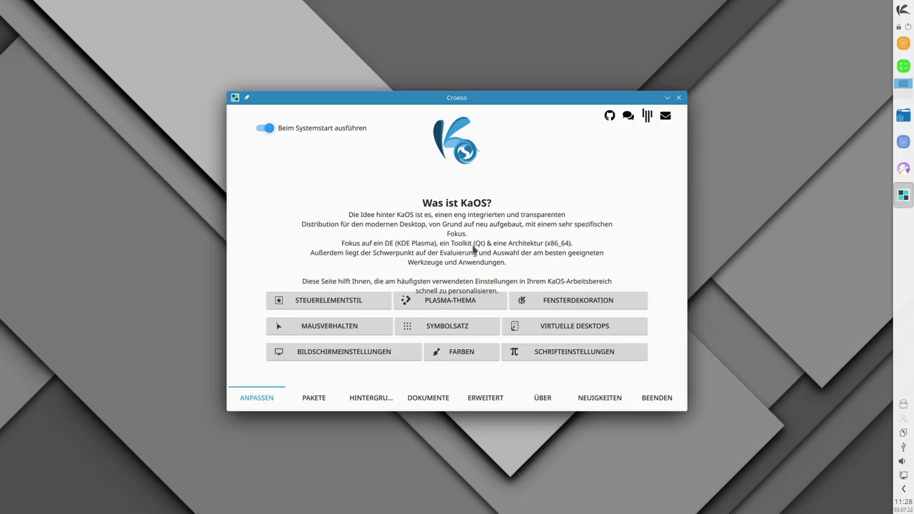
mouse_move(460, 103)
left_mouse_down()
mouse_move(453, 130)
mouse_move(461, 100)
left_mouse_up()
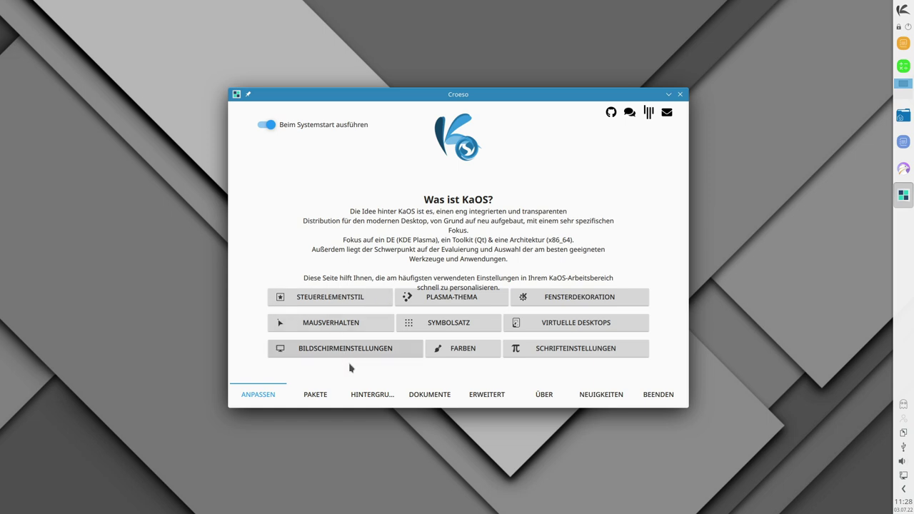
- Show the web browser packages offered in Croeso, then view the KWin crash report and close it
left_click(318, 396)
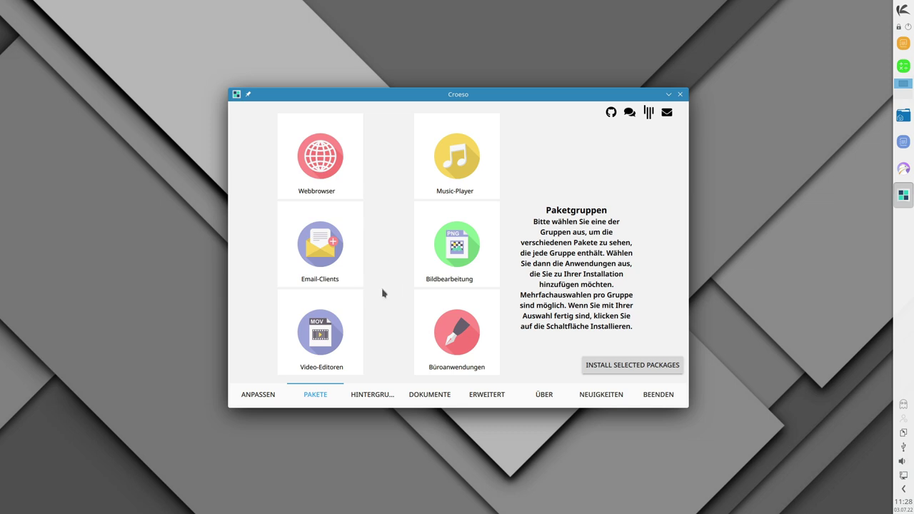
left_click(321, 167)
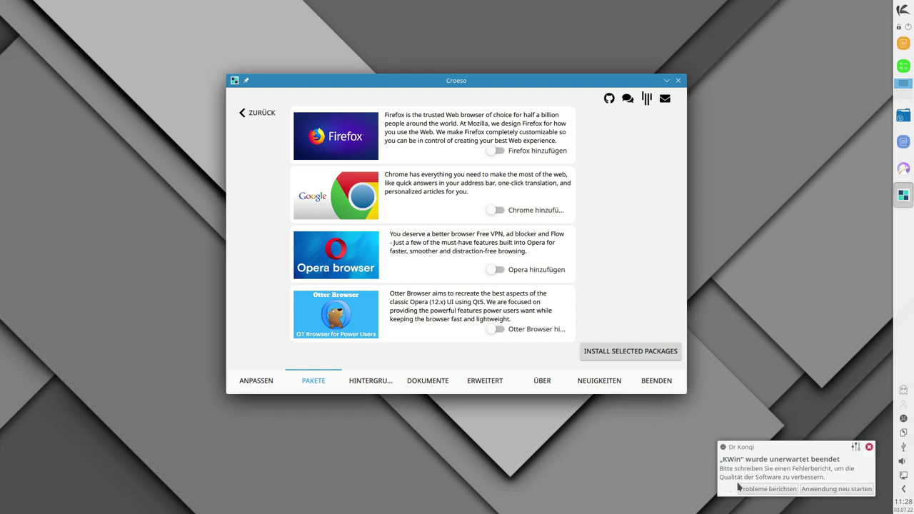
left_click(766, 490)
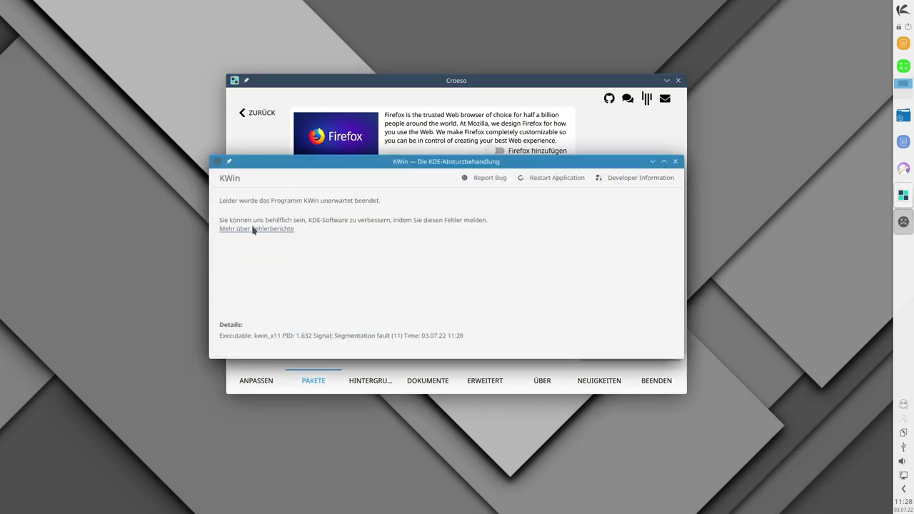
left_click(674, 162)
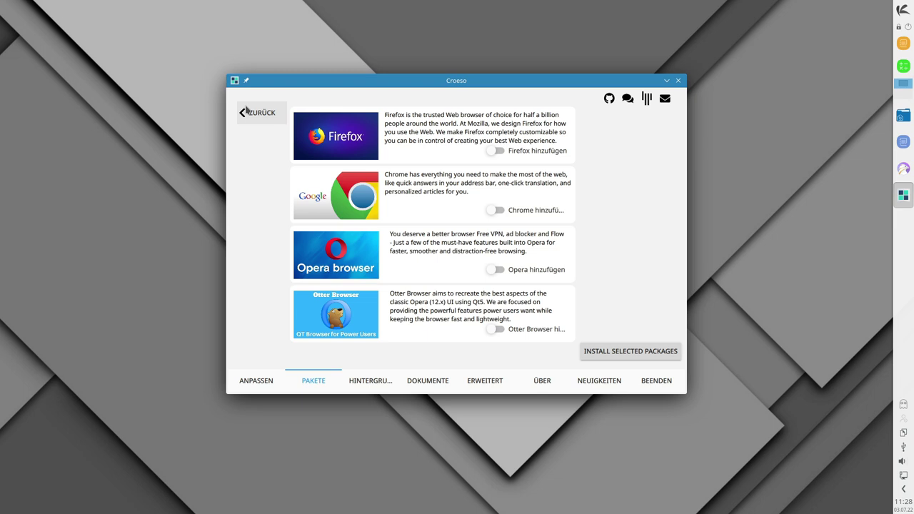
- Look through the music player, image editing, video editor and office package groups without selecting any package
left_click(245, 111)
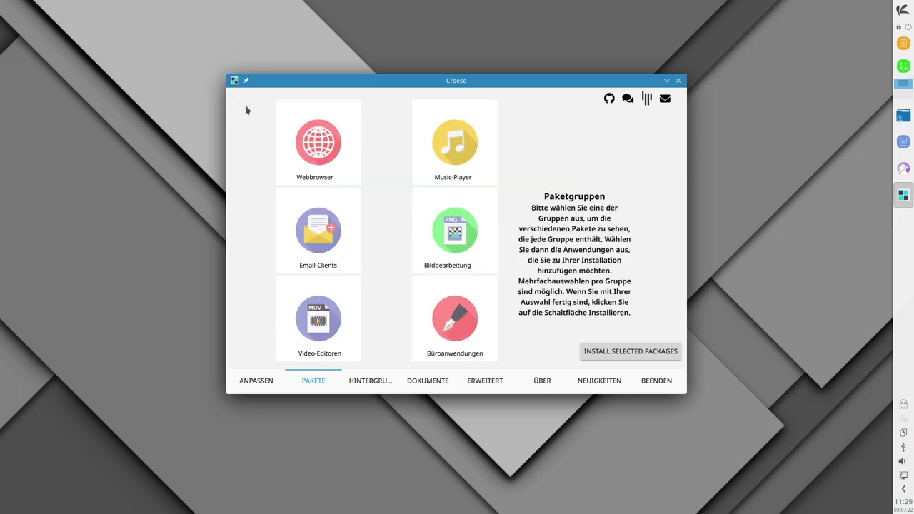
left_click(455, 145)
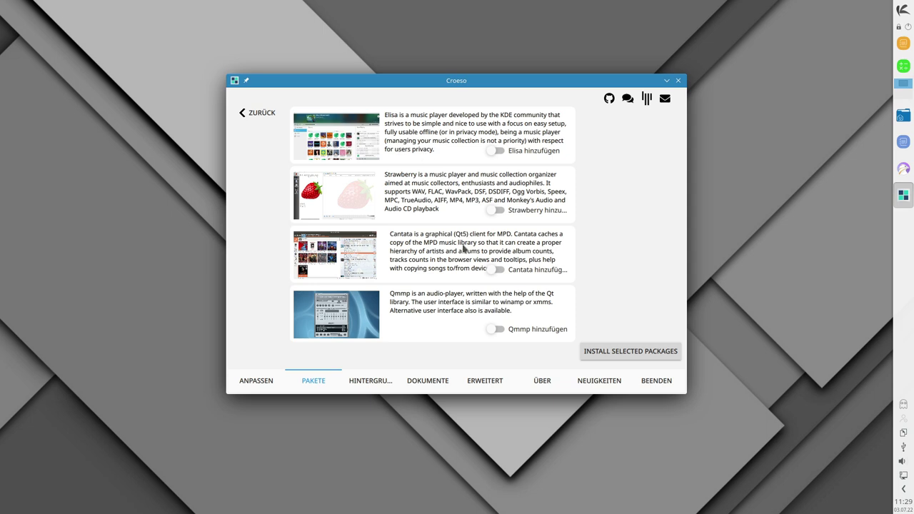
left_click(252, 114)
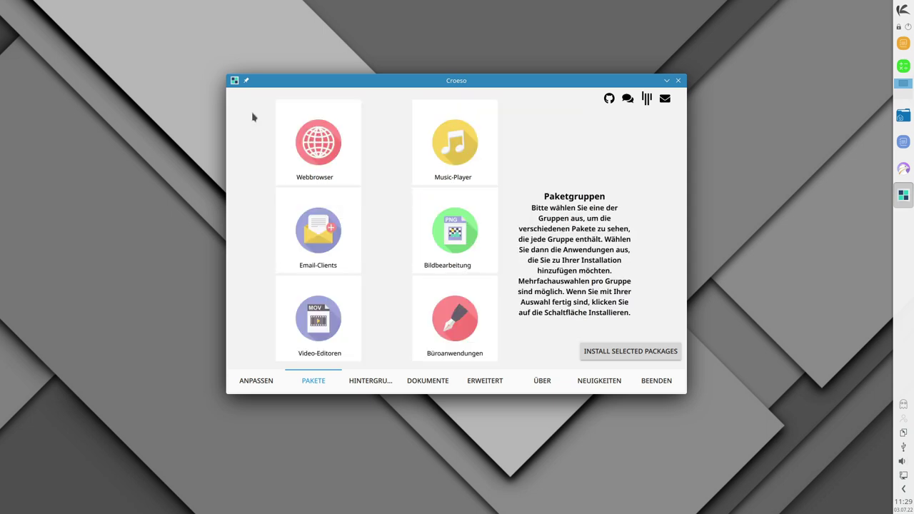
left_click(467, 226)
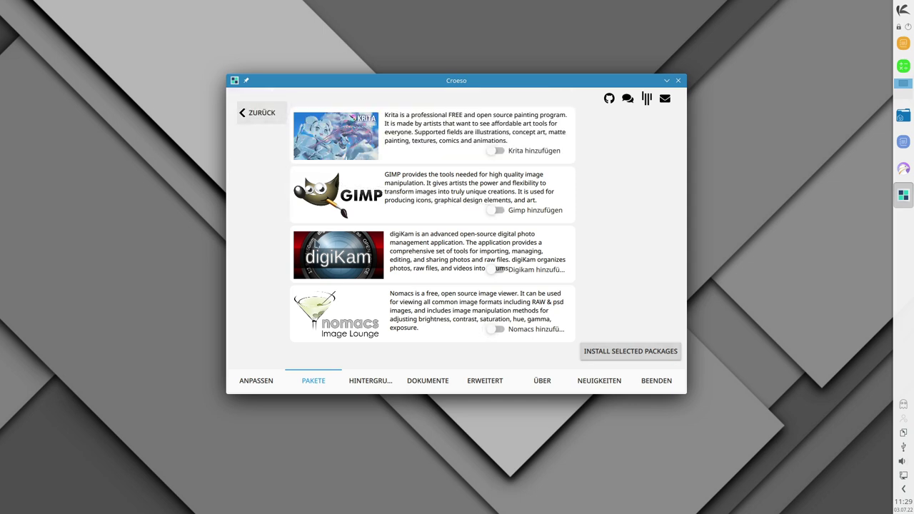
left_click(247, 126)
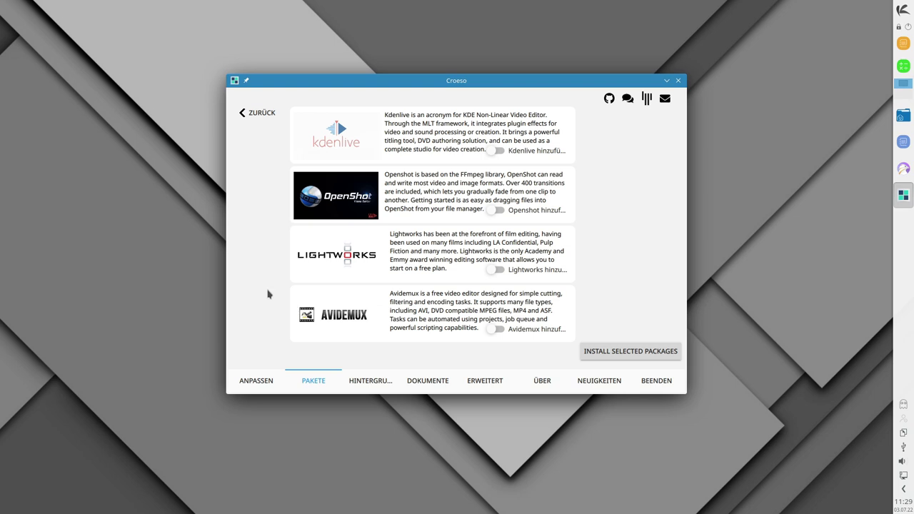
left_click(255, 113)
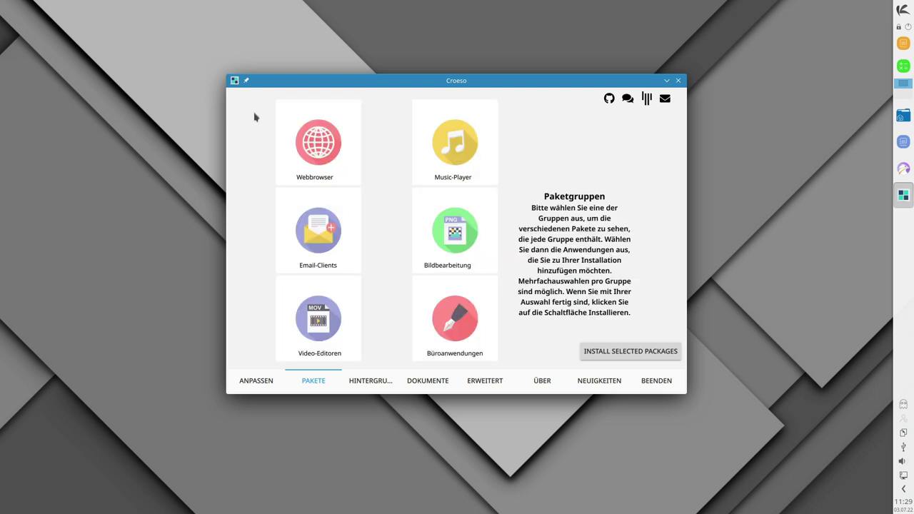
left_click(458, 330)
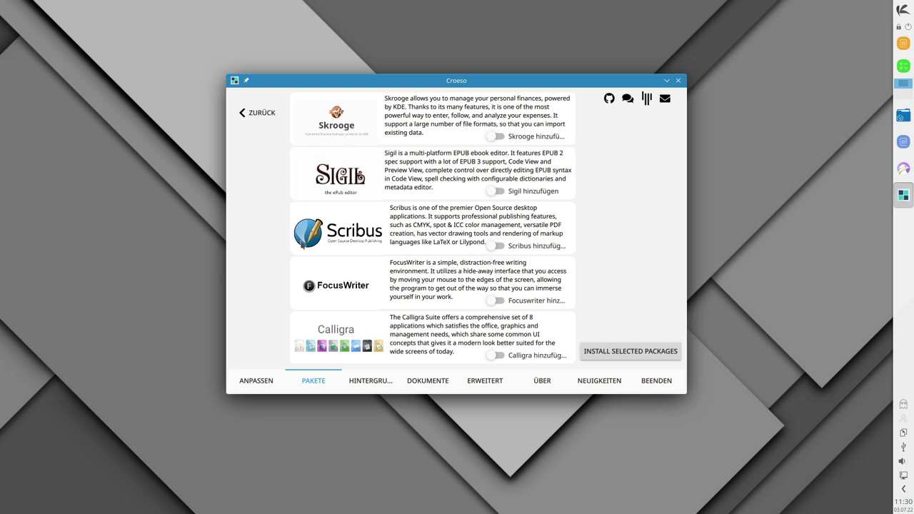
left_click(255, 114)
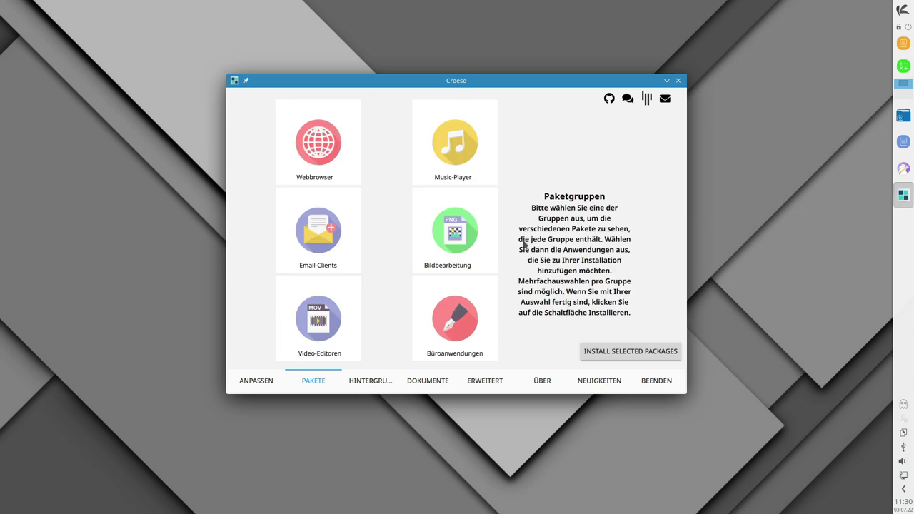
- Browse the newest wallpapers offered for download in Croeso's background section
left_click(375, 381)
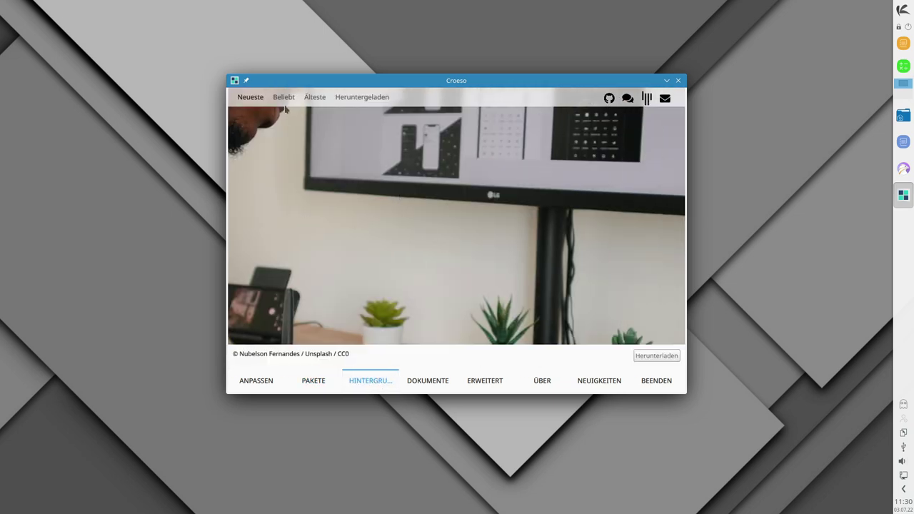
scroll(525, 296, "down", 3)
scroll(533, 296, "up", 3)
scroll(521, 195, "down", 3)
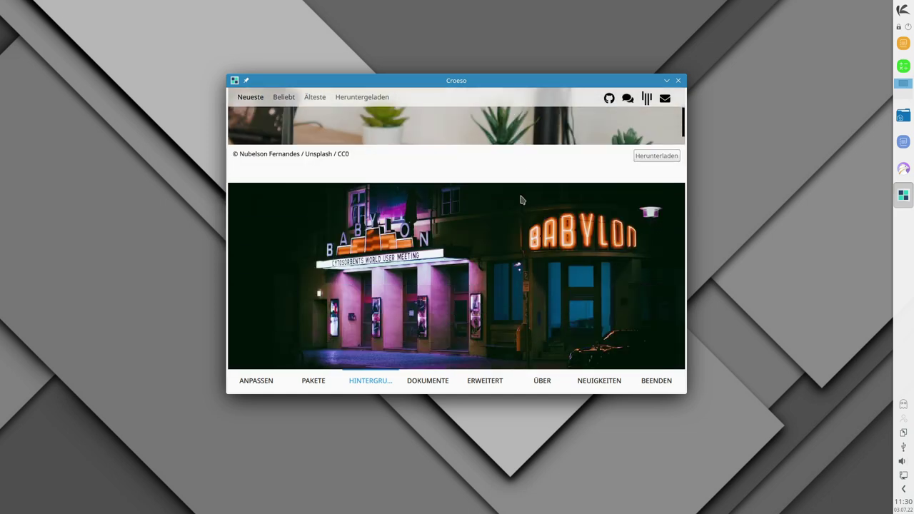
scroll(494, 230, "down", 1)
scroll(488, 230, "down", 2)
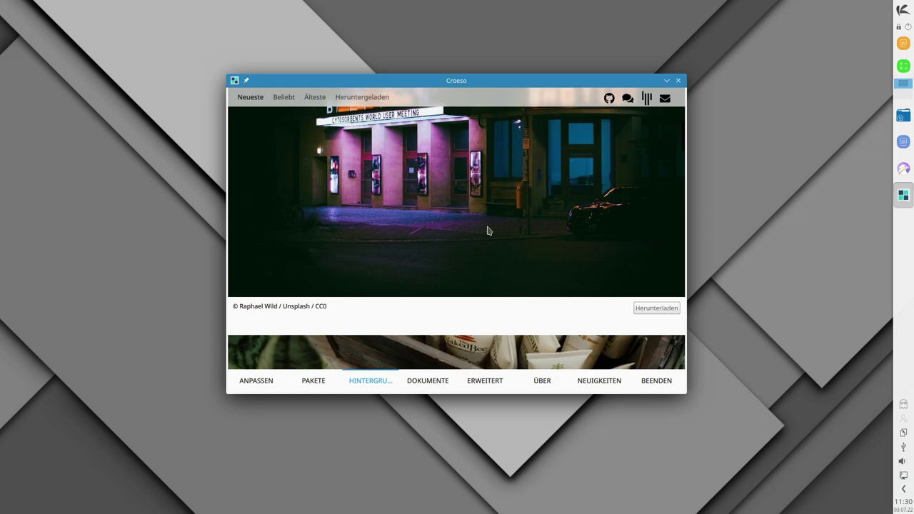
- Look further through the newest wallpapers, then check the oldest and already downloaded categories
scroll(488, 231, "down", 8)
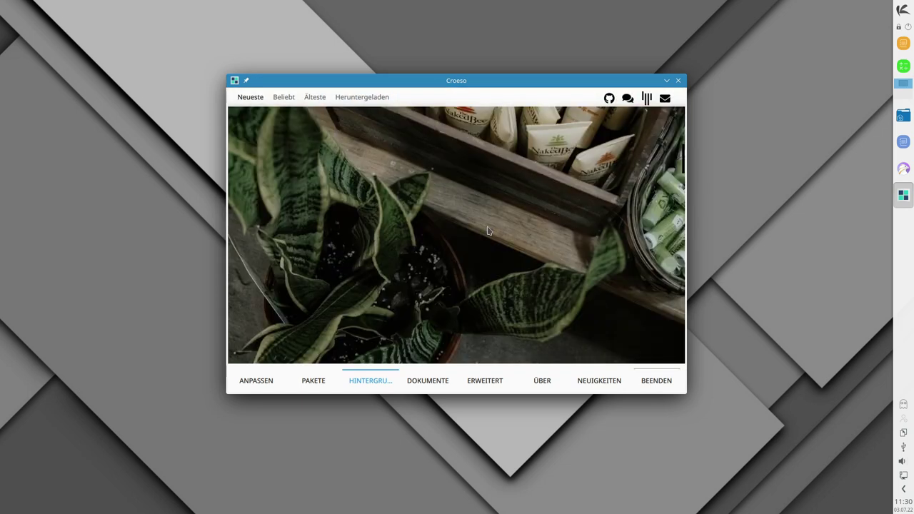
scroll(488, 230, "down", 10)
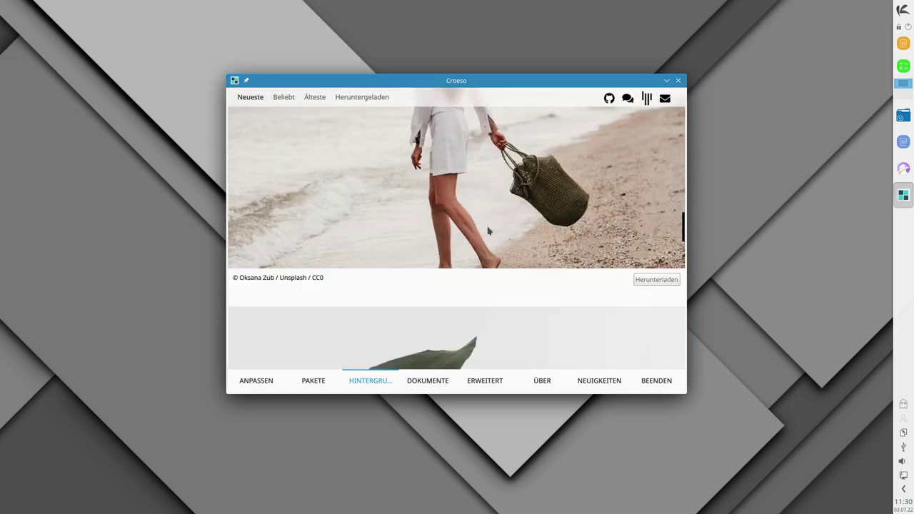
scroll(488, 230, "down", 4)
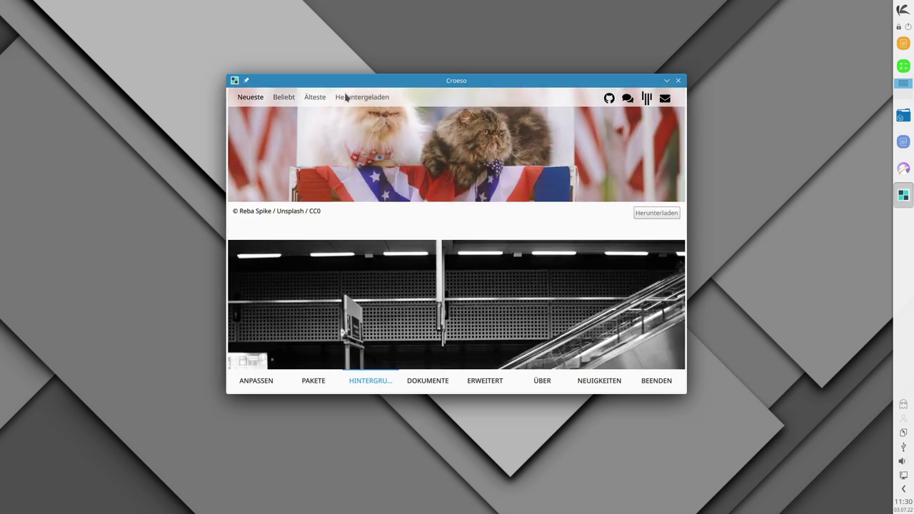
left_click(315, 97)
left_click(359, 100)
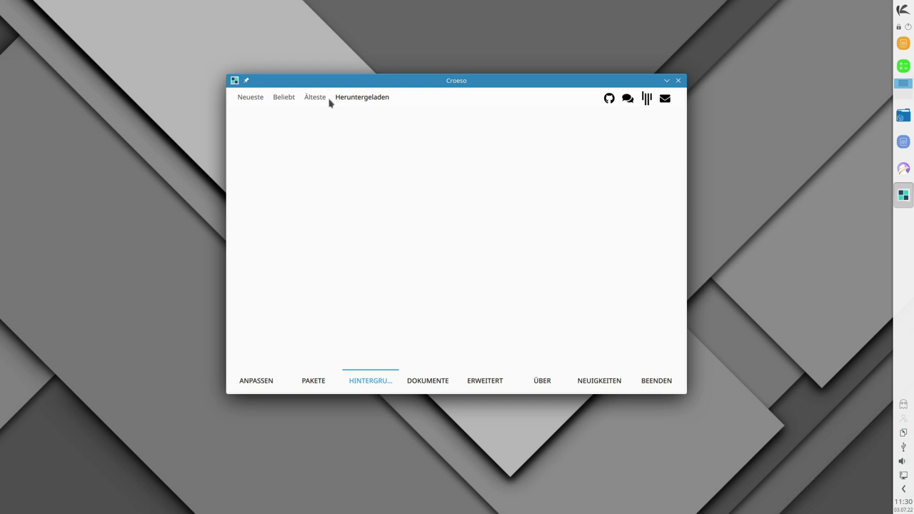
left_click(320, 102)
- Browse the popular wallpapers, then return to the newest ones and look through a few more
left_click(283, 97)
scroll(443, 219, "down", 10)
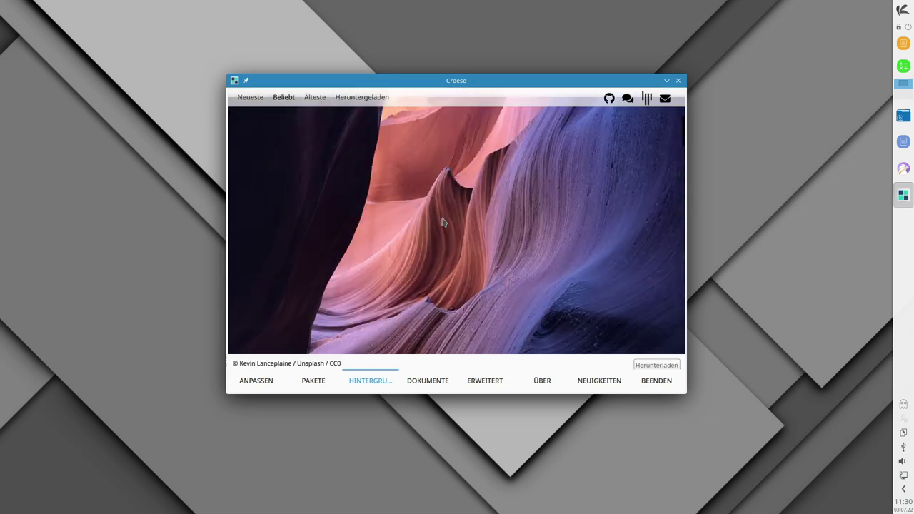
scroll(441, 222, "down", 6)
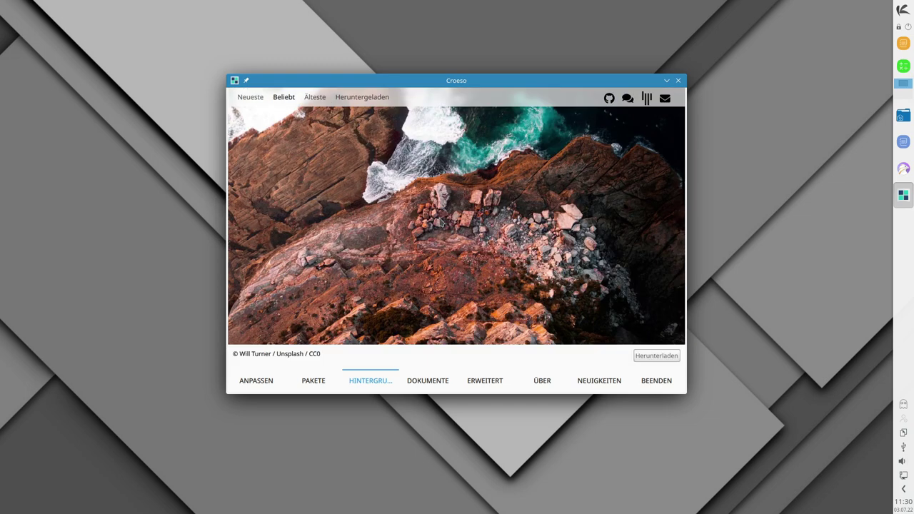
left_click(251, 97)
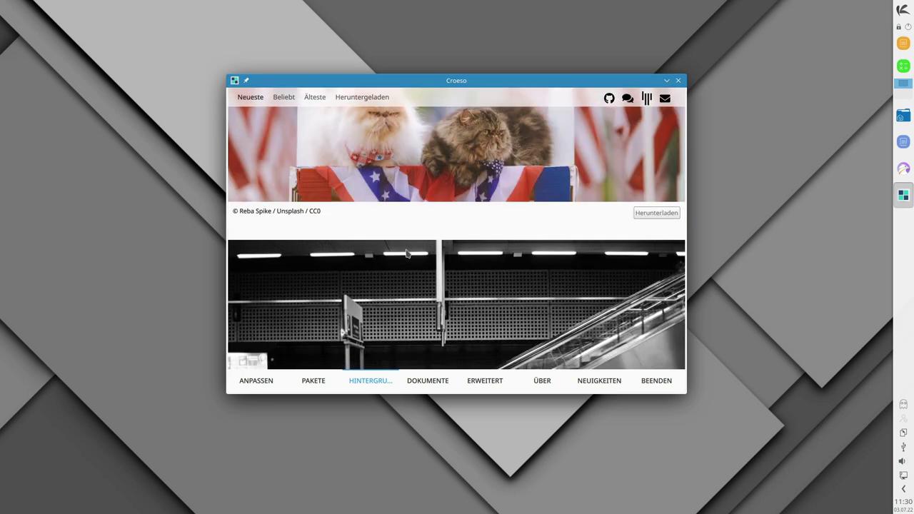
scroll(408, 254, "down", 6)
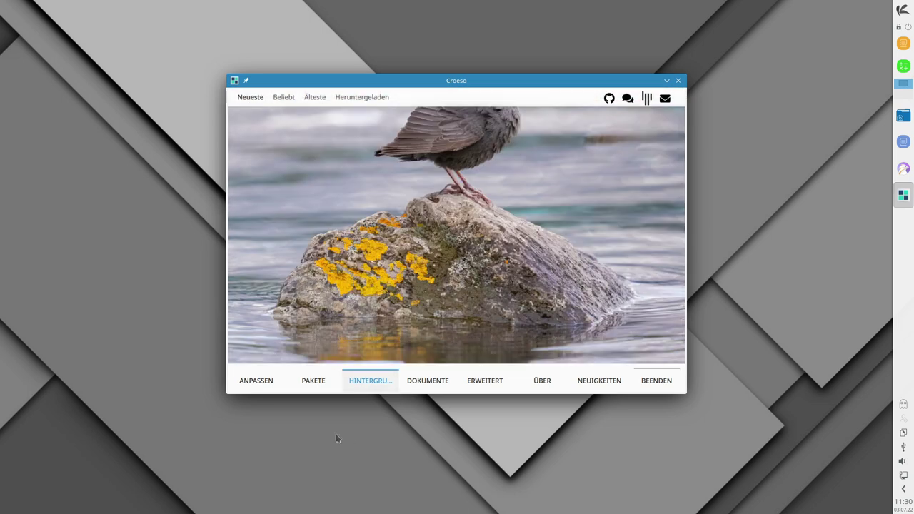
- Open the additional kernels guide from Croeso's documents section, read its Linux-next instructions and close the browser
left_click(428, 382)
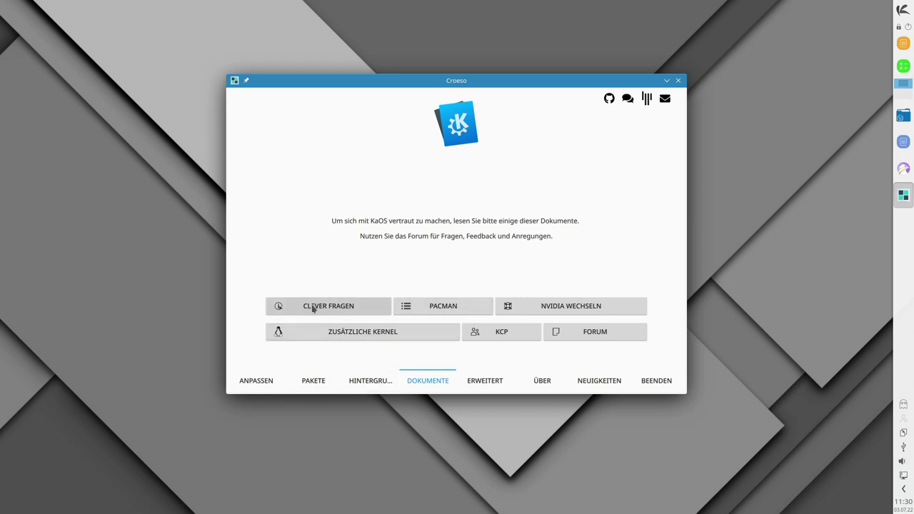
left_click(349, 333)
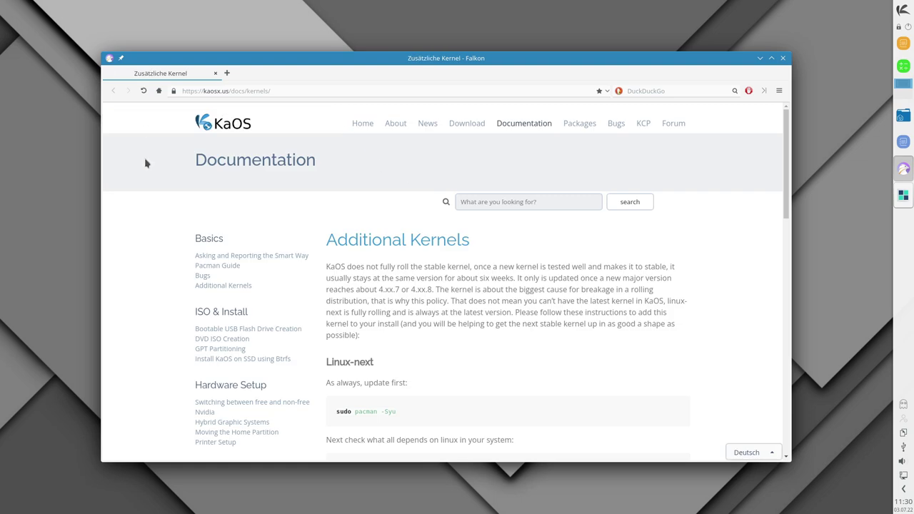
scroll(437, 296, "down", 2)
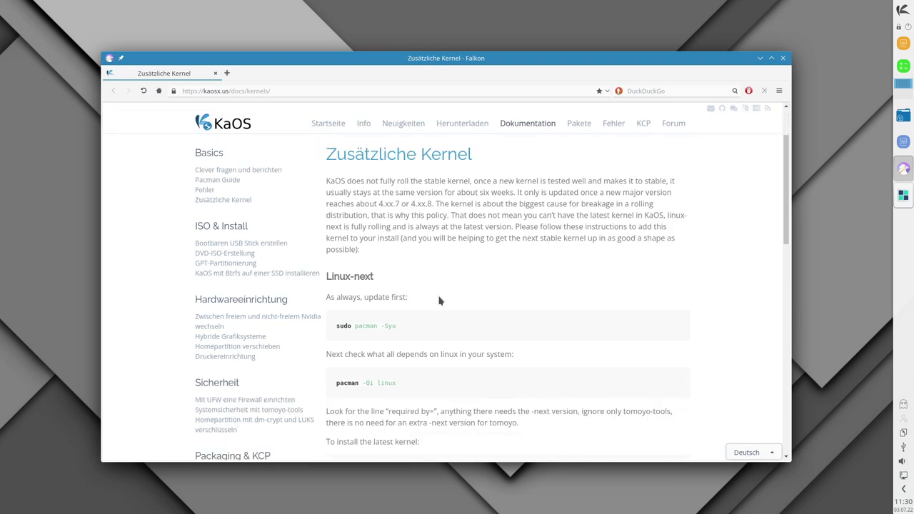
scroll(439, 300, "down", 1)
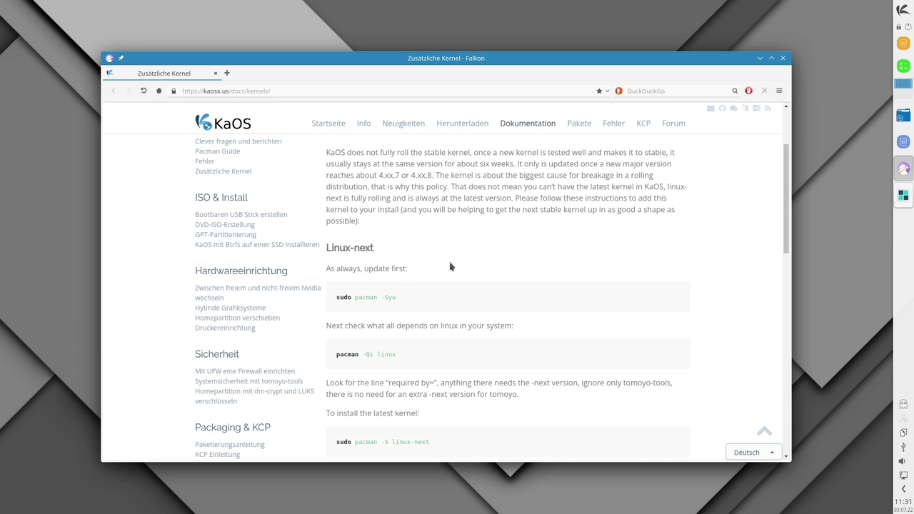
scroll(428, 342, "down", 2)
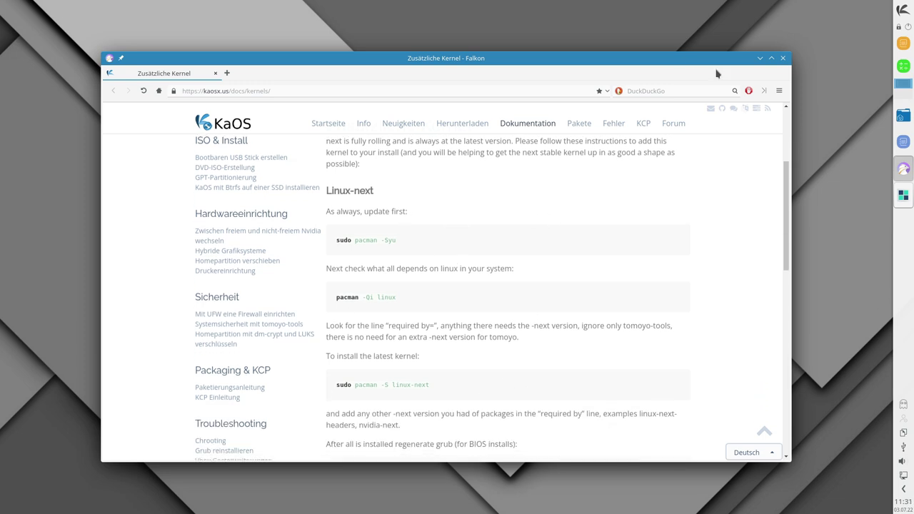
left_click(783, 58)
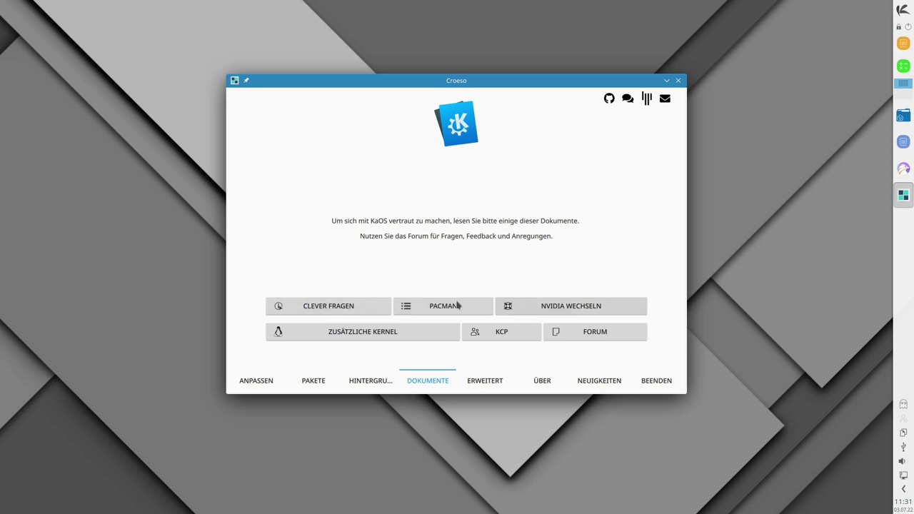
- Open the firewall module from Croeso's advanced settings, enable the firewall by authenticating with the account password, and close the module
left_click(488, 385)
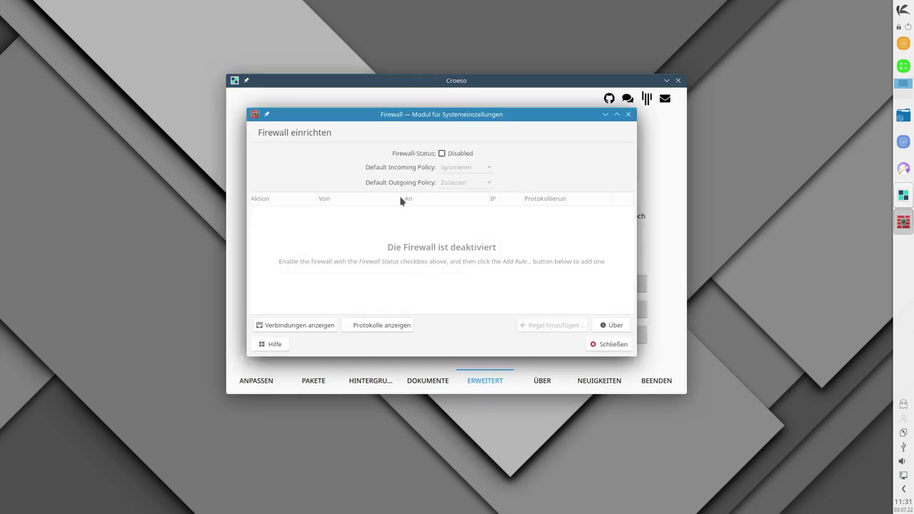
type("****")
key("Return")
left_click(441, 153)
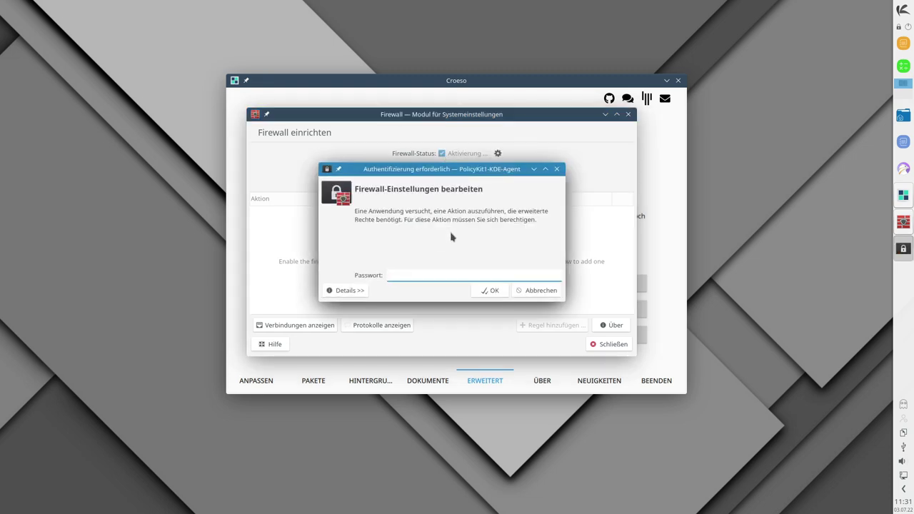
type("****")
key("Return")
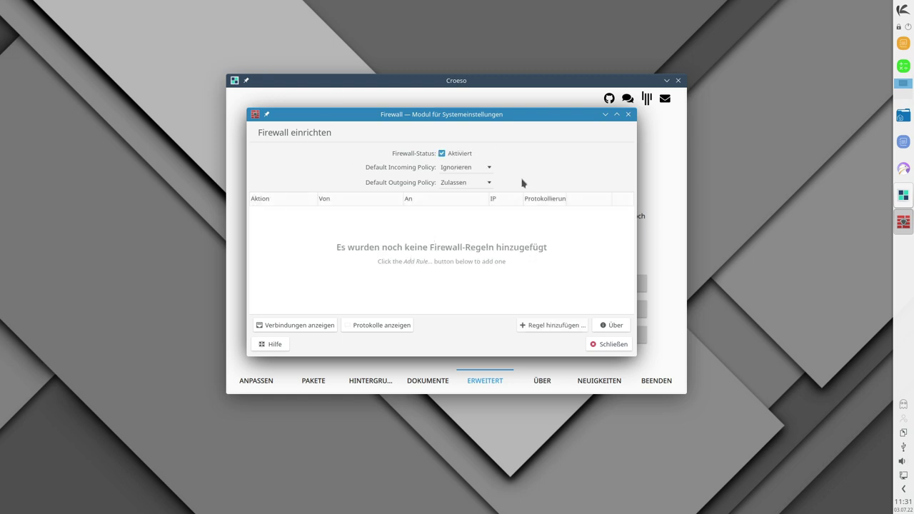
left_click(611, 344)
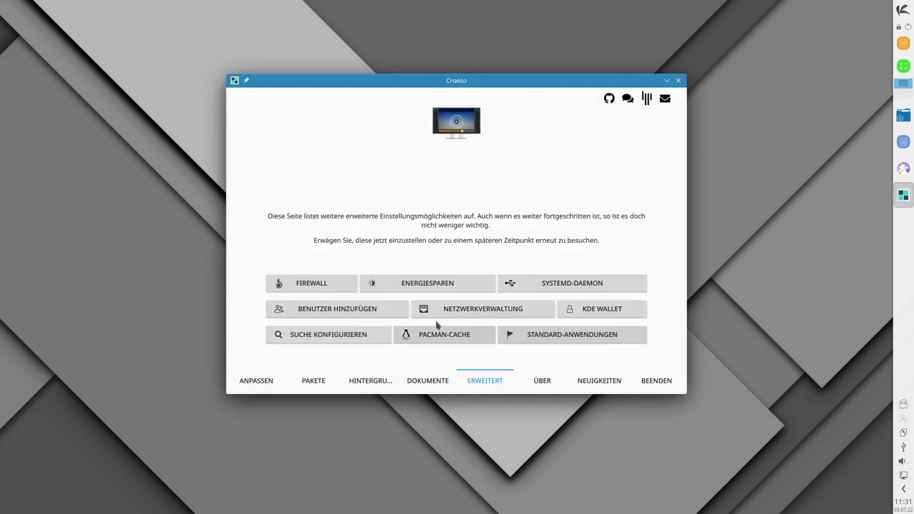
- Read through Croeso's information about KaOS and the 2022.06 release news, then quit Croeso
key("Right")
left_click_drag(684, 122, 679, 419)
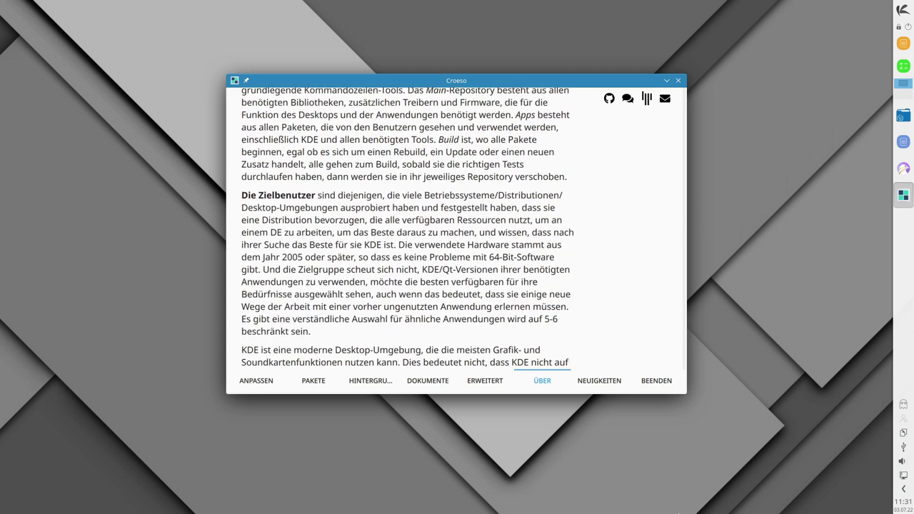
left_click(593, 381)
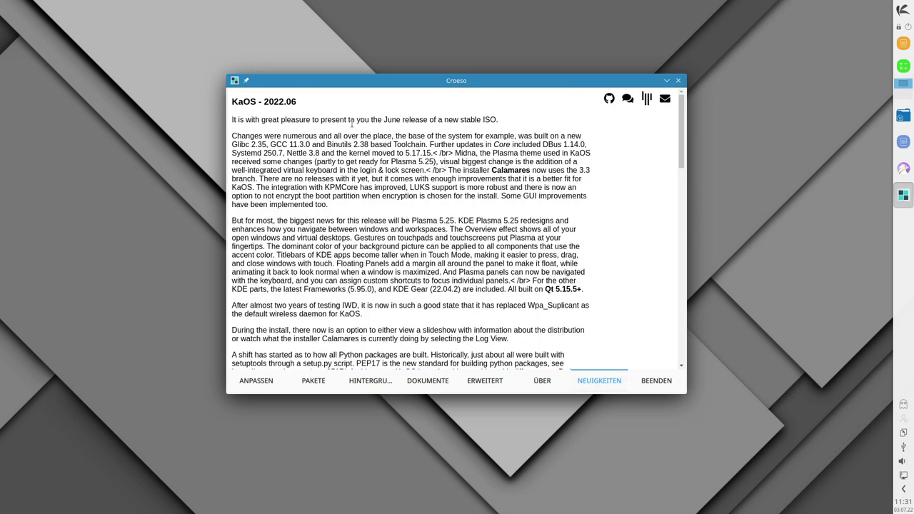
scroll(521, 255, "down", 10)
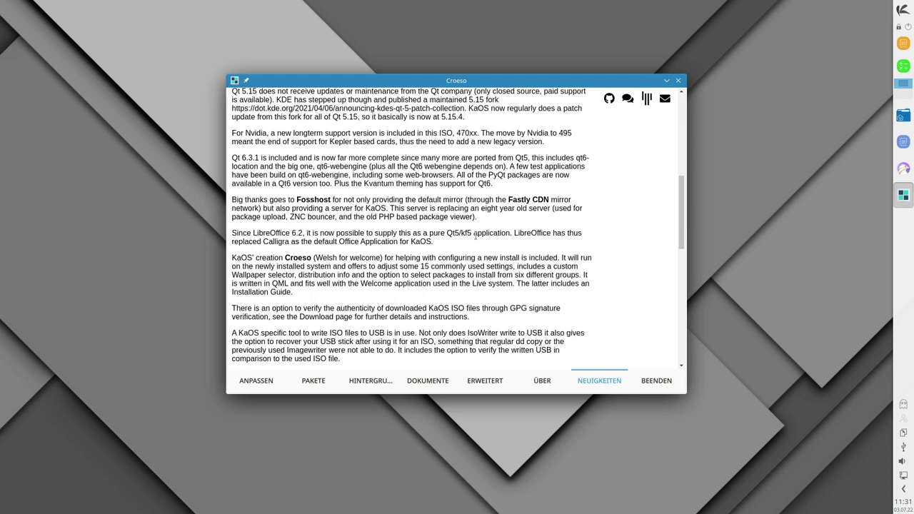
scroll(475, 237, "down", 8)
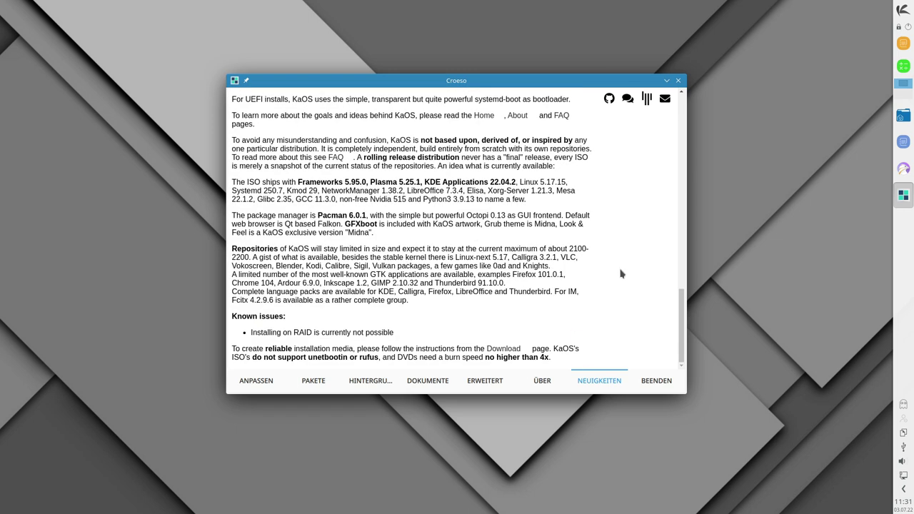
left_click(649, 379)
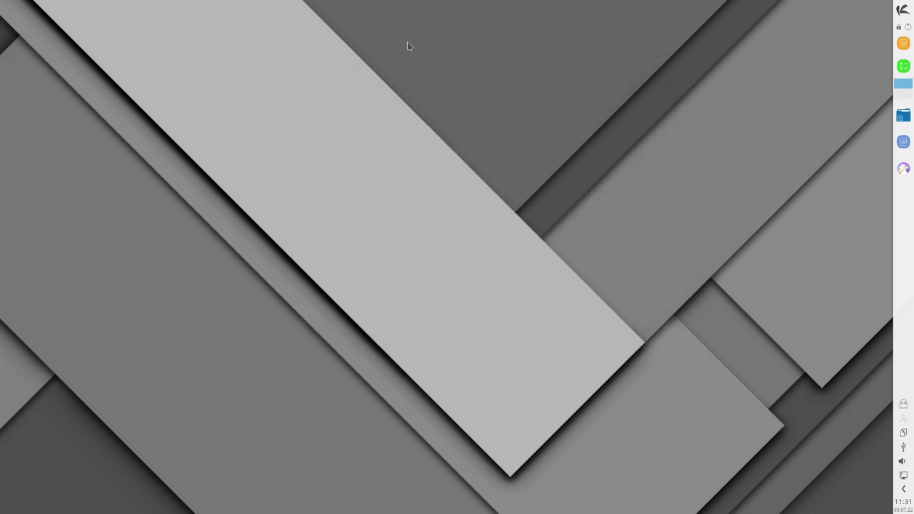